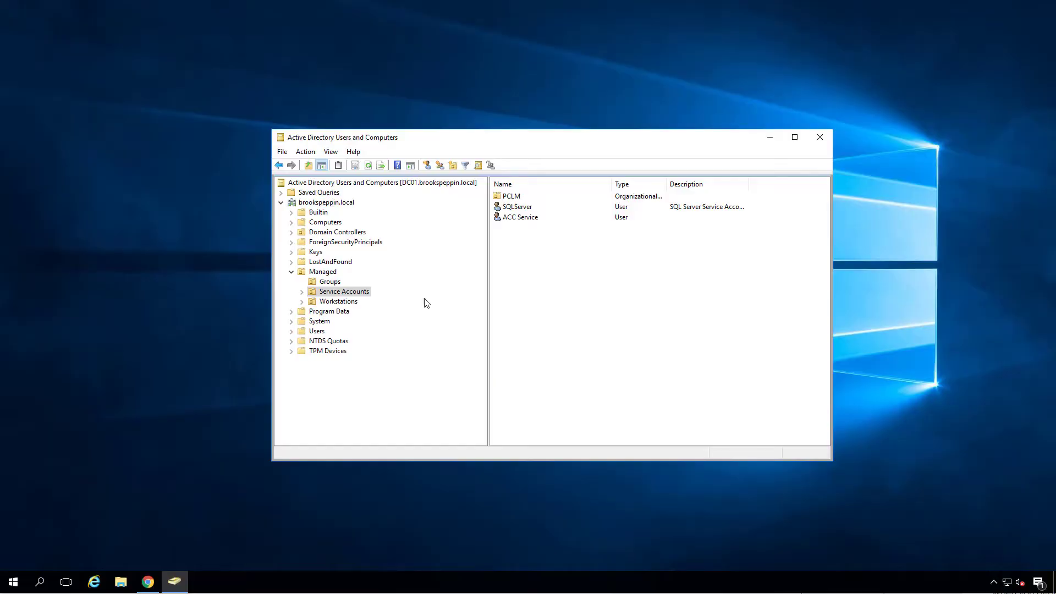
Start a new user in Service Accounts named Offline Domain Join with logon name SVC_ODJ.
right_click(358, 291)
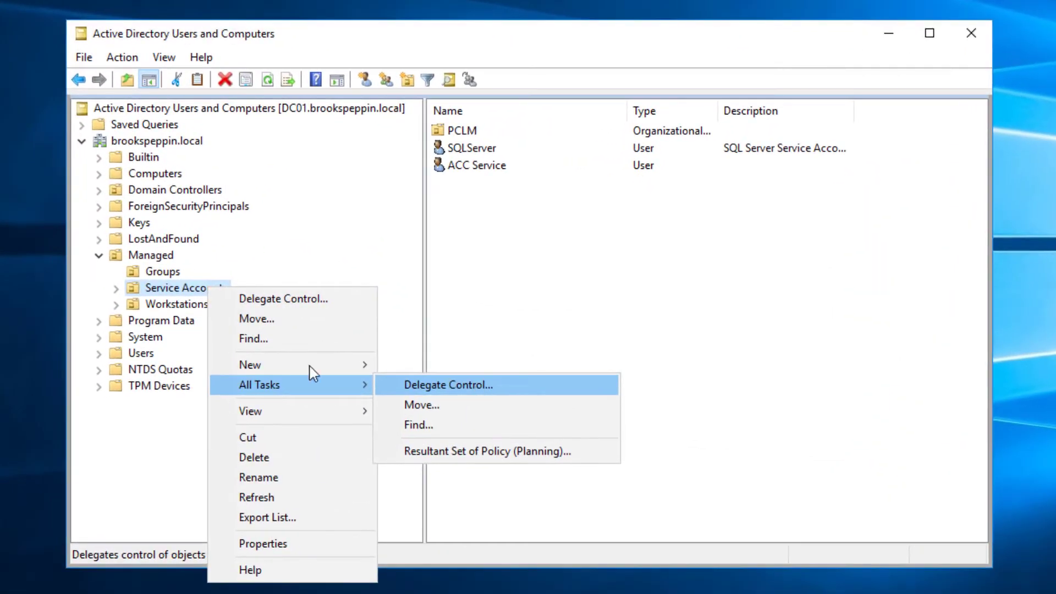
mouse_move(417, 340)
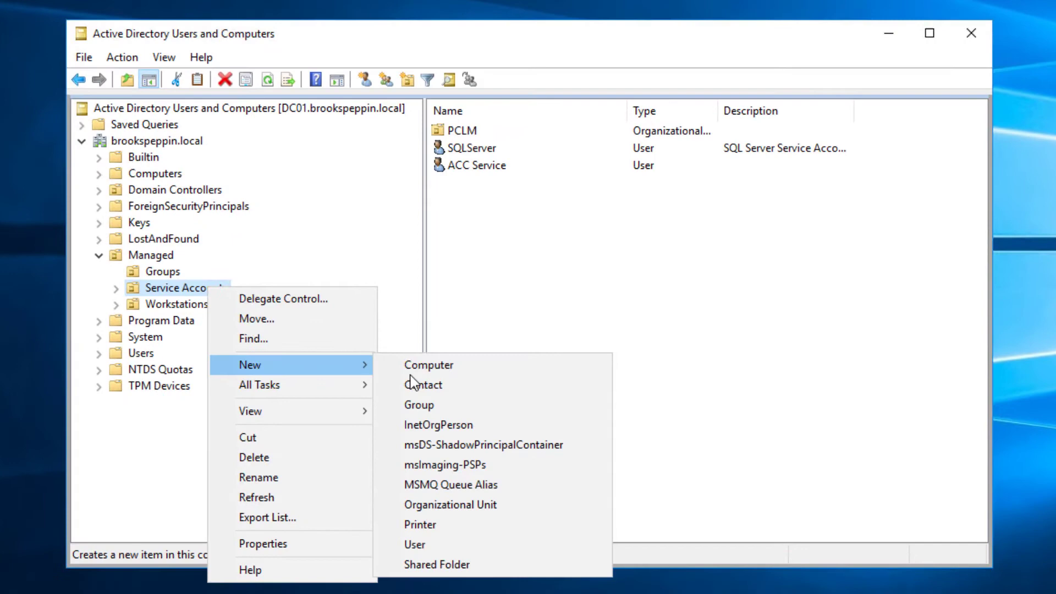
left_click(434, 544)
type("Offline")
left_click(285, 165)
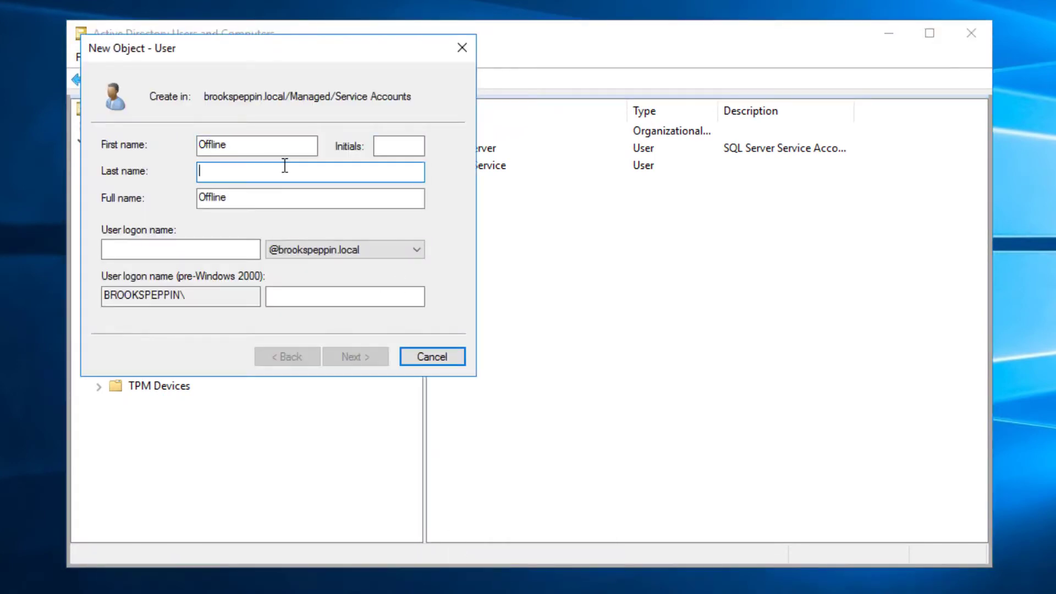
type("Domain Join")
key("Tab")
type("SVC")
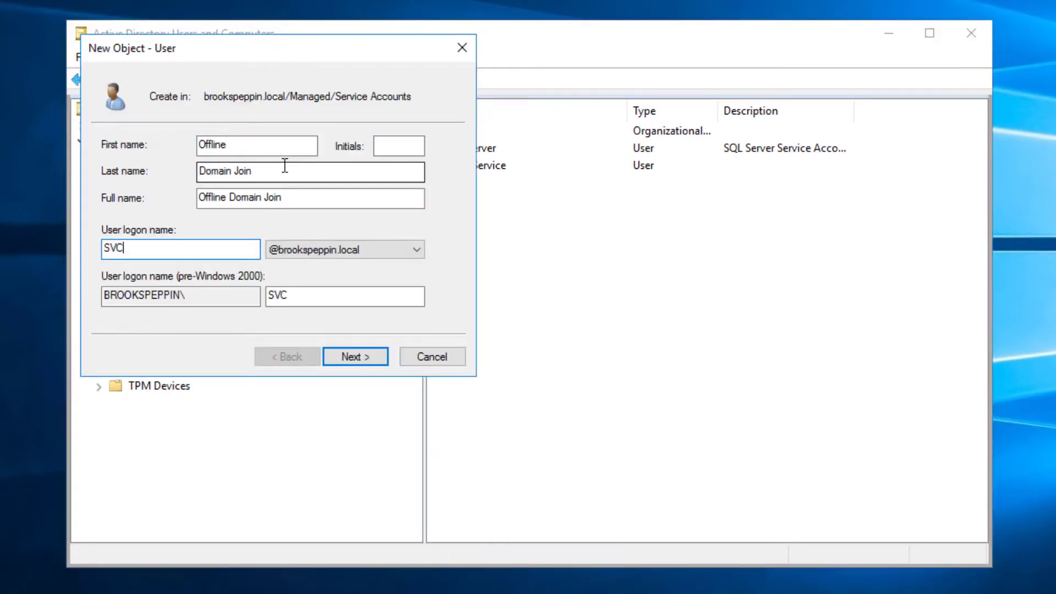
type("_ODJ")
key("Return")
Set the account password, drop the change-at-next-logon requirement, make it never expire, and finish.
type("Password1")
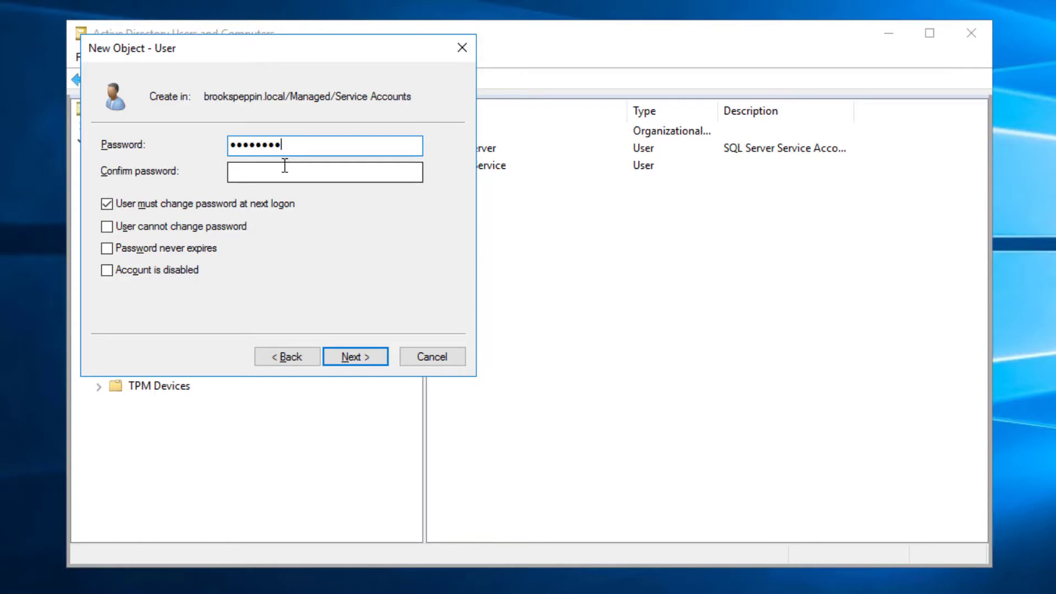
key("Tab")
type("Password1")
left_click(107, 203)
left_click(107, 248)
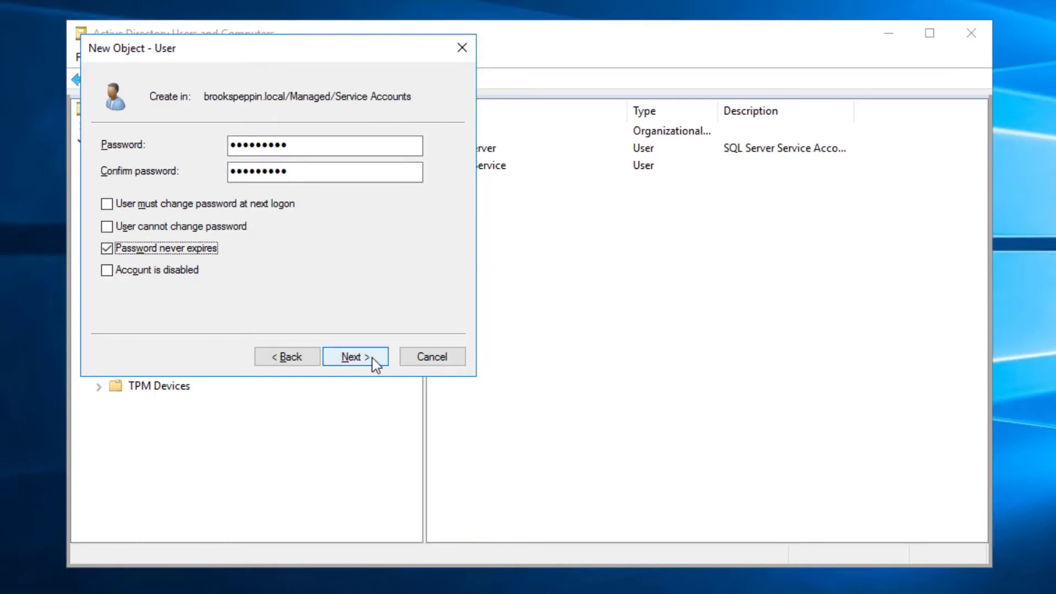
left_click(372, 357)
left_click(372, 357)
left_click(156, 254)
Create an organizational unit named Offline Domain Join under Managed.
right_click(156, 254)
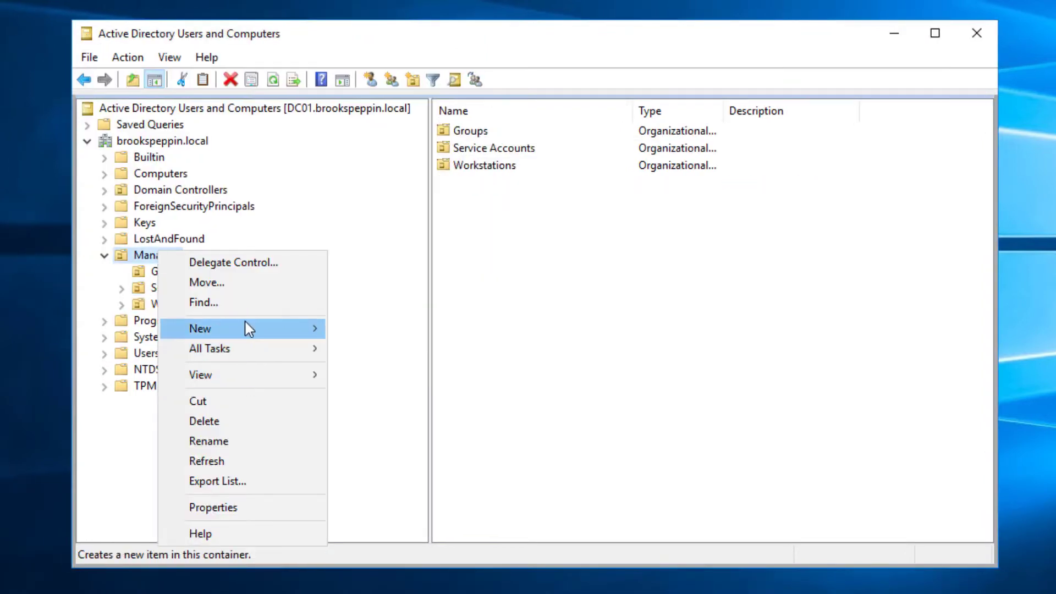
mouse_move(243, 327)
left_click(428, 471)
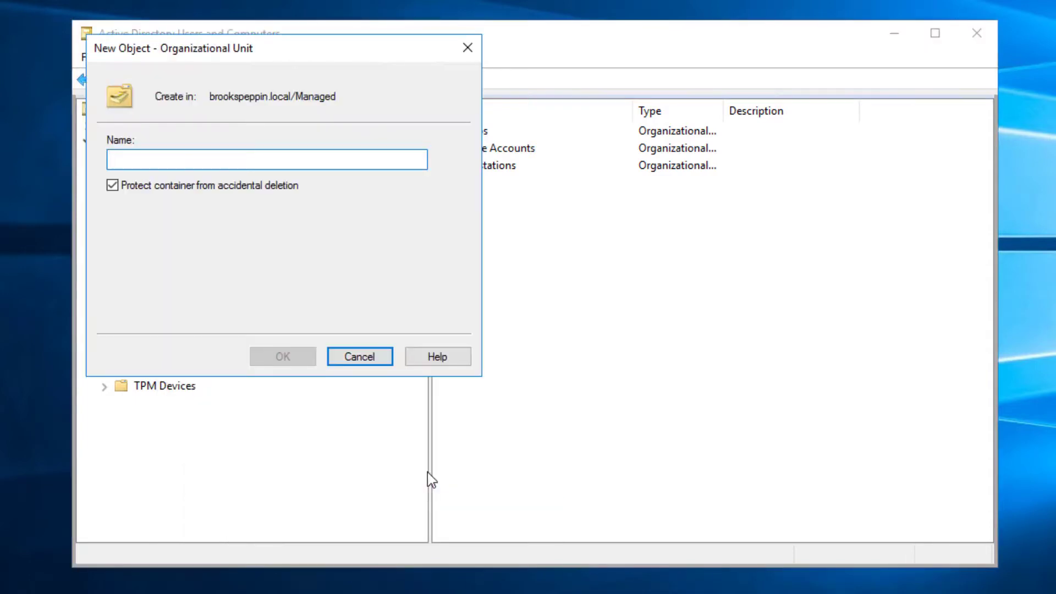
type("Offline Domain Join")
key("Return")
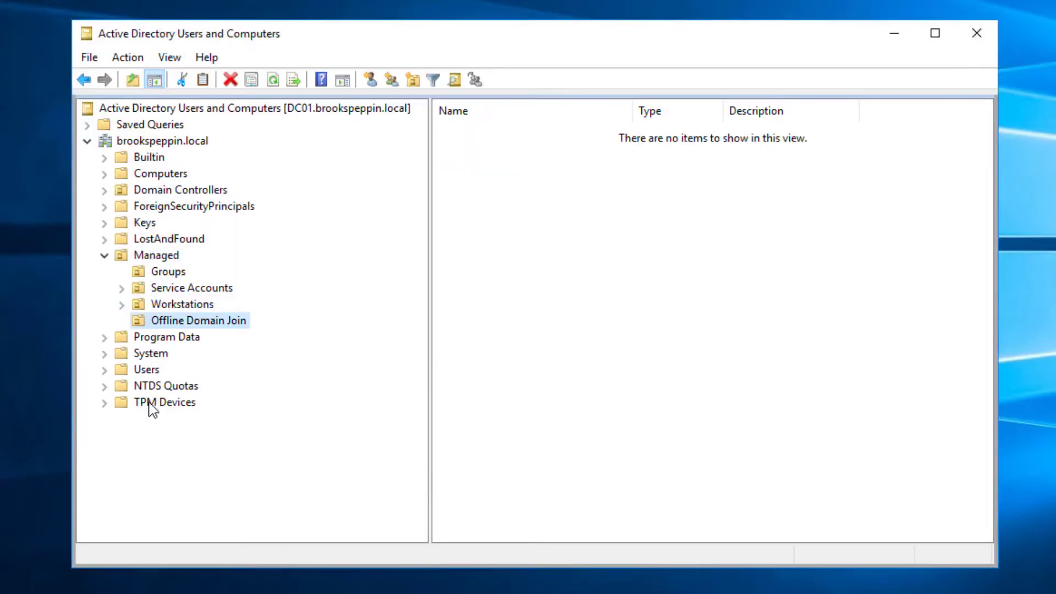
Begin delegating control of the new unit to the Offline Domain Join service account.
right_click(210, 334)
left_click(283, 332)
left_click(336, 373)
left_click(393, 280)
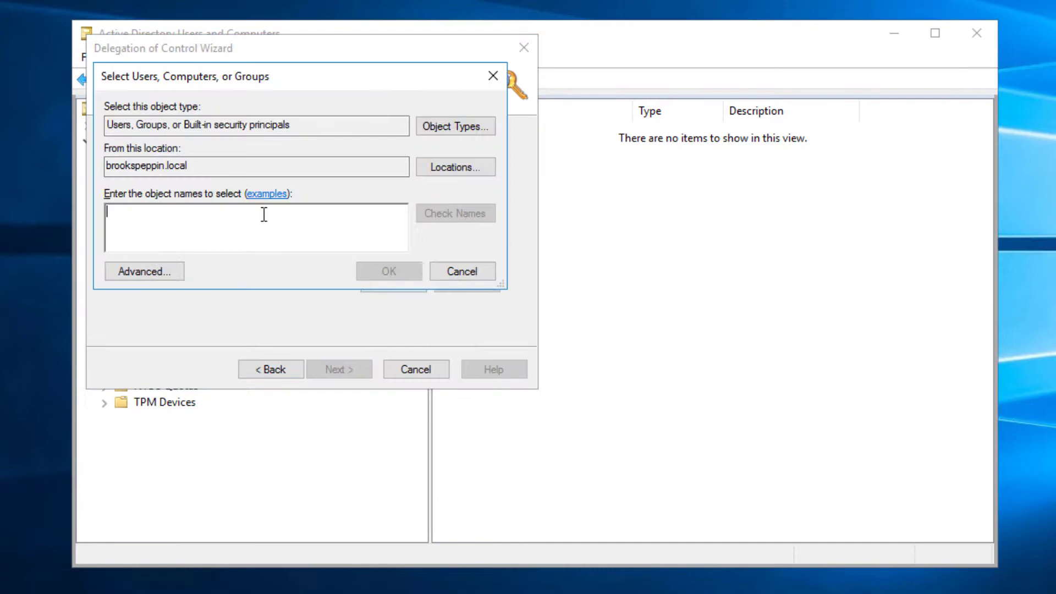
type("svc-ad")
key("BackSpace")
key("BackSpace")
key("BackSpace")
type("_odj")
key("Return")
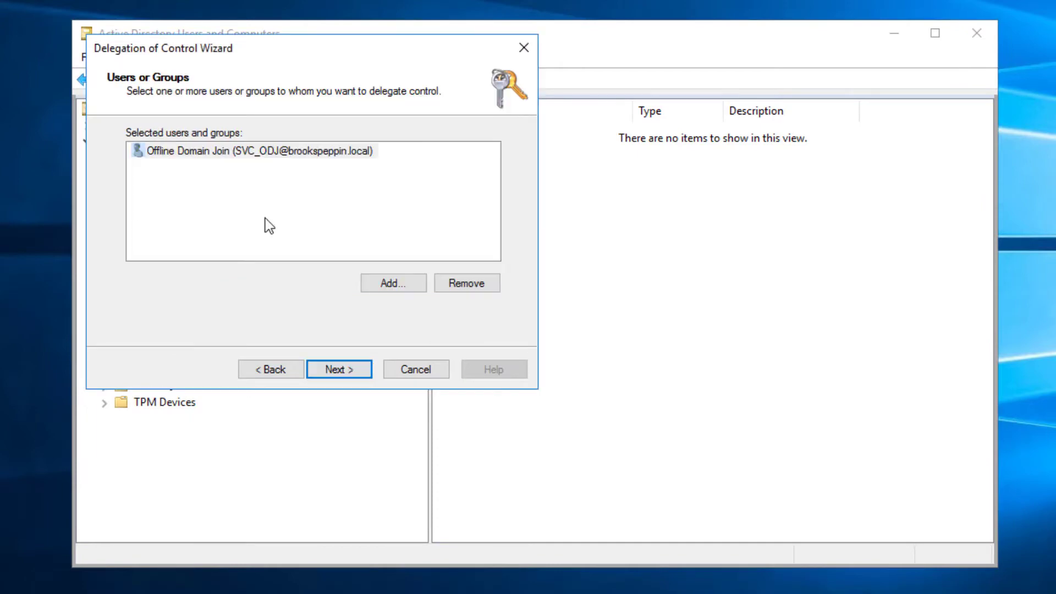
Delegate a custom task on Computer objects granting Create All Child Objects.
left_click(336, 368)
left_click(165, 290)
left_click(369, 364)
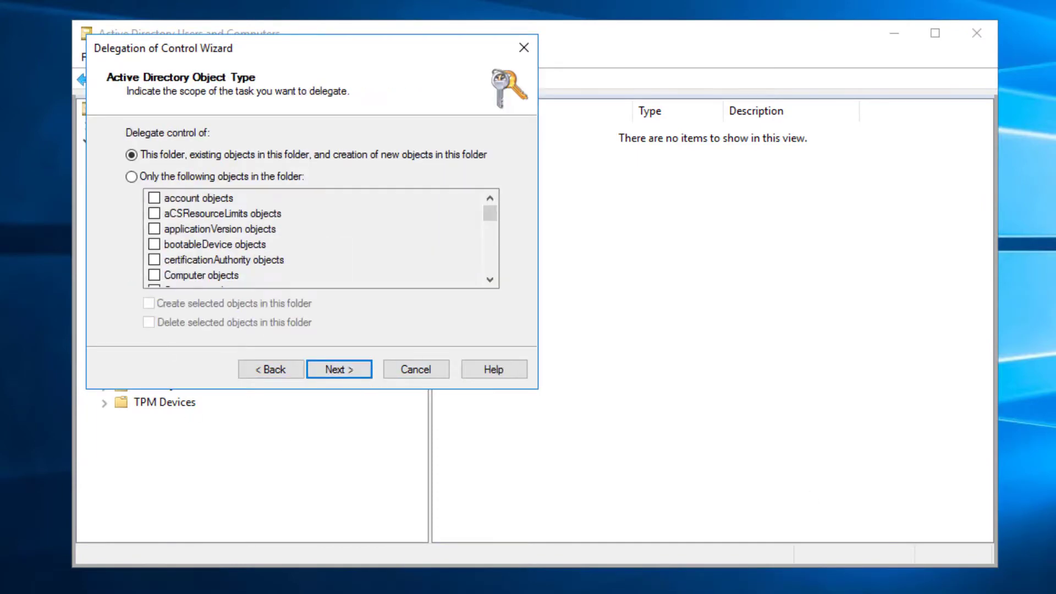
left_click(266, 177)
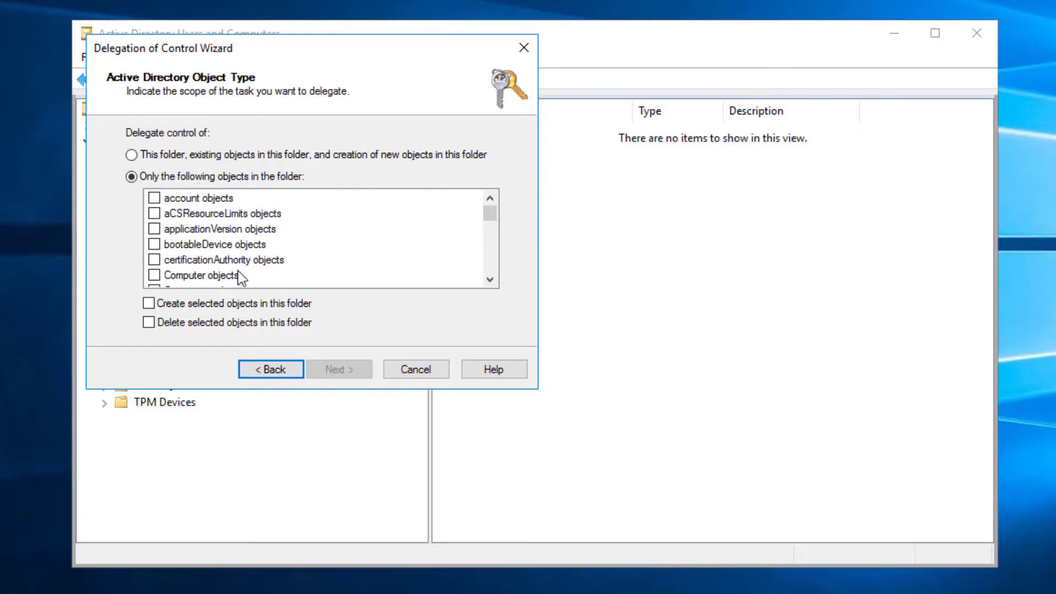
scroll(165, 250, "down", 1)
left_click(154, 229)
left_click(149, 303)
left_click(335, 370)
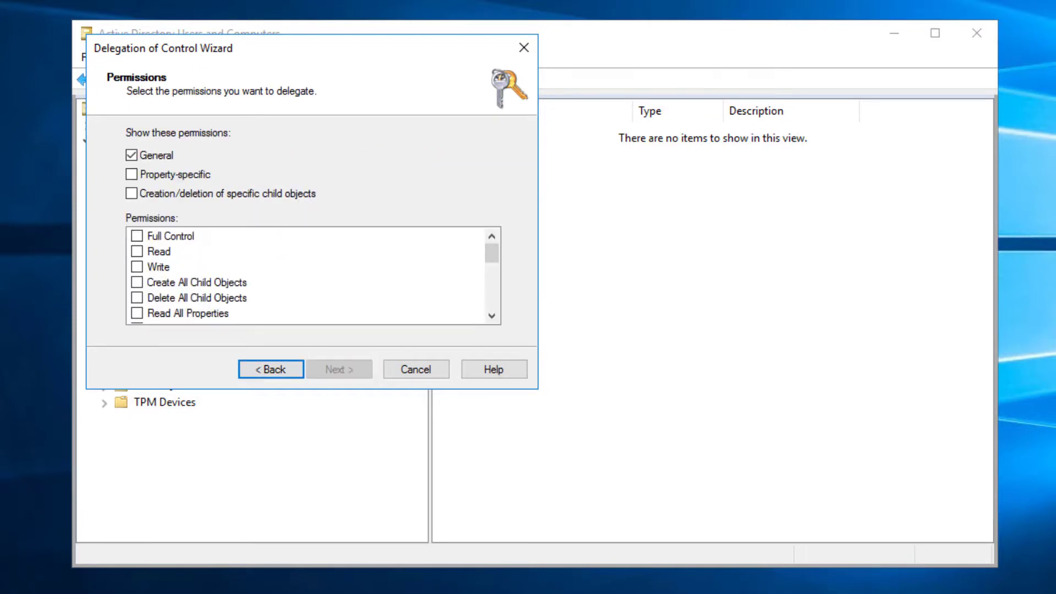
left_click(187, 194)
left_click(137, 282)
left_click(338, 369)
Finish the delegation, then add the svc_ service account to local Administrators, entering a domain username.
left_click(361, 371)
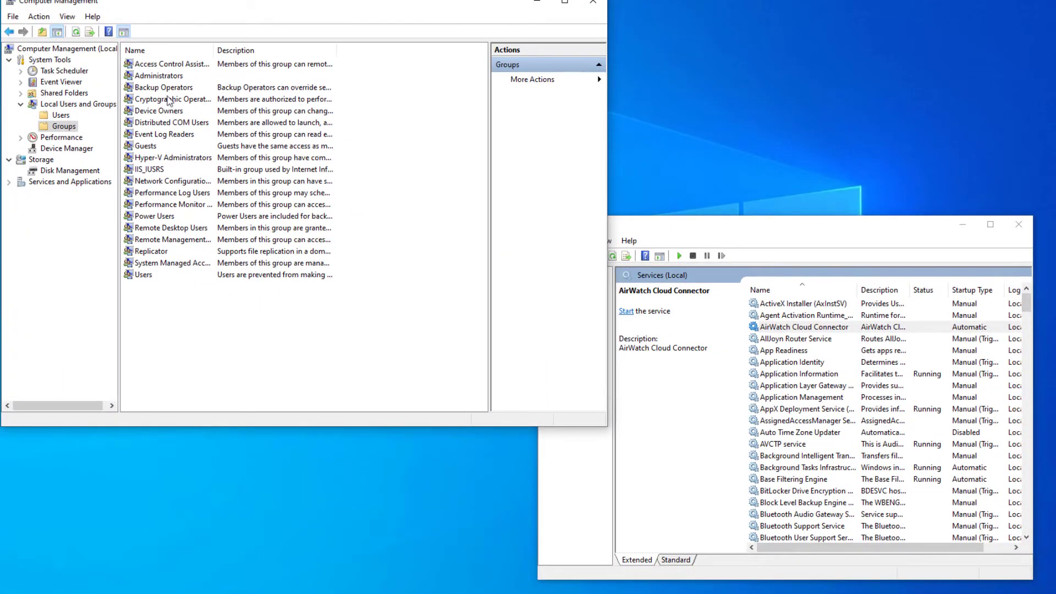
double_click(159, 76)
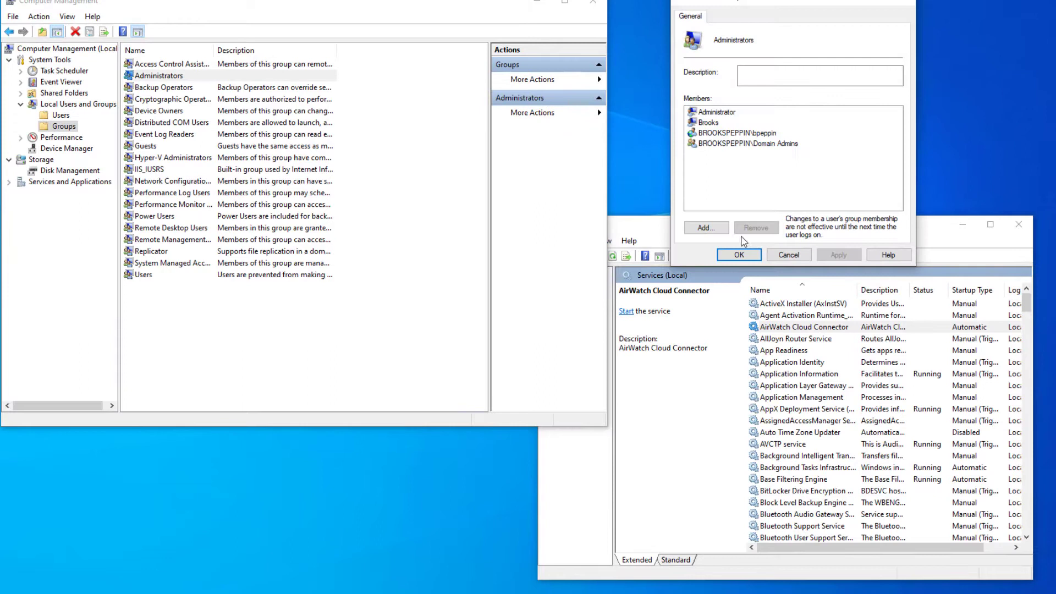
left_click(709, 227)
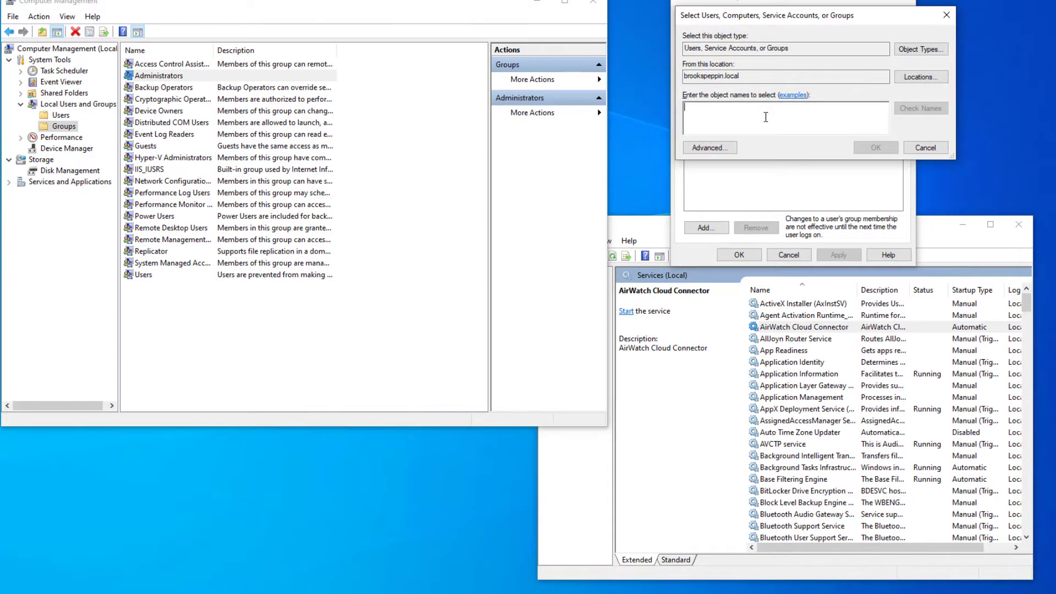
key("Return")
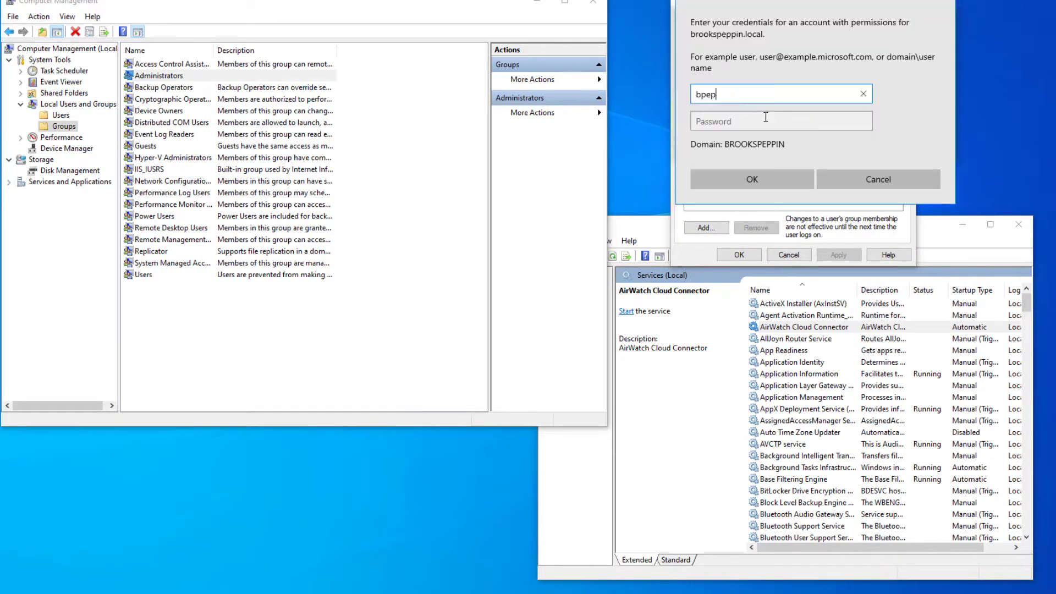
key("Tab")
Enter the domain password and confirm the new Administrators membership.
type("••••••••")
key("Return")
left_click(739, 255)
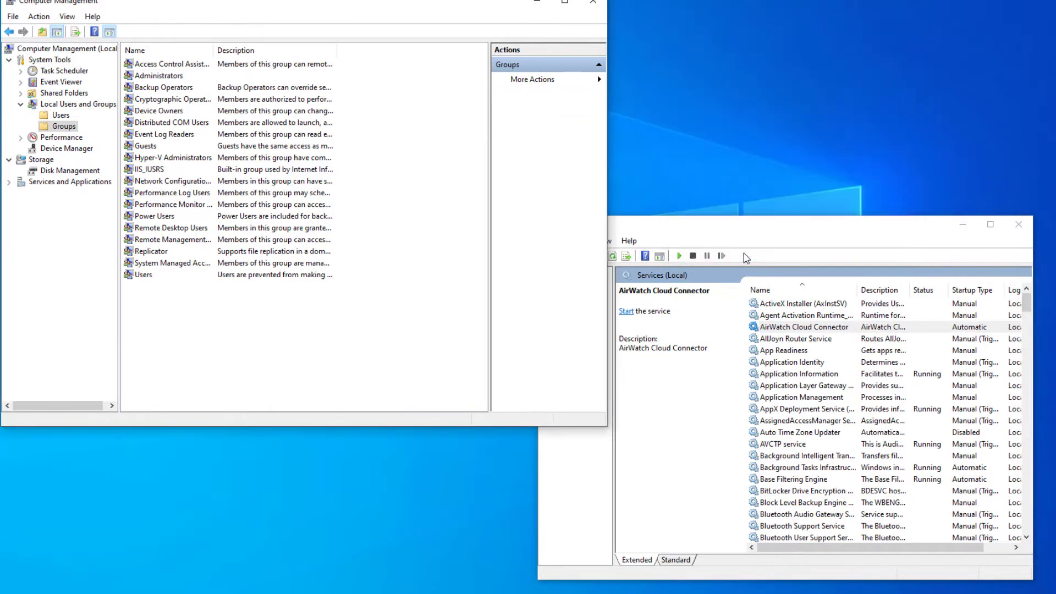
Set the AirWatch Cloud Connector service to log on as a specific account, authenticating to browse the domain.
left_click_drag(647, 230, 520, 167)
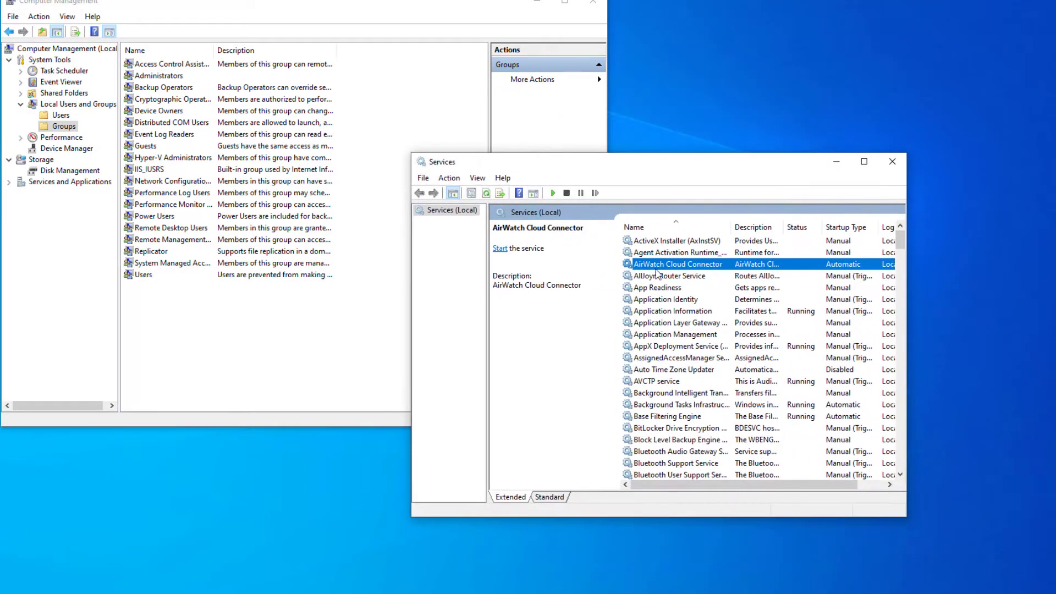
double_click(658, 265)
left_click(142, 32)
left_click(147, 91)
left_click(299, 92)
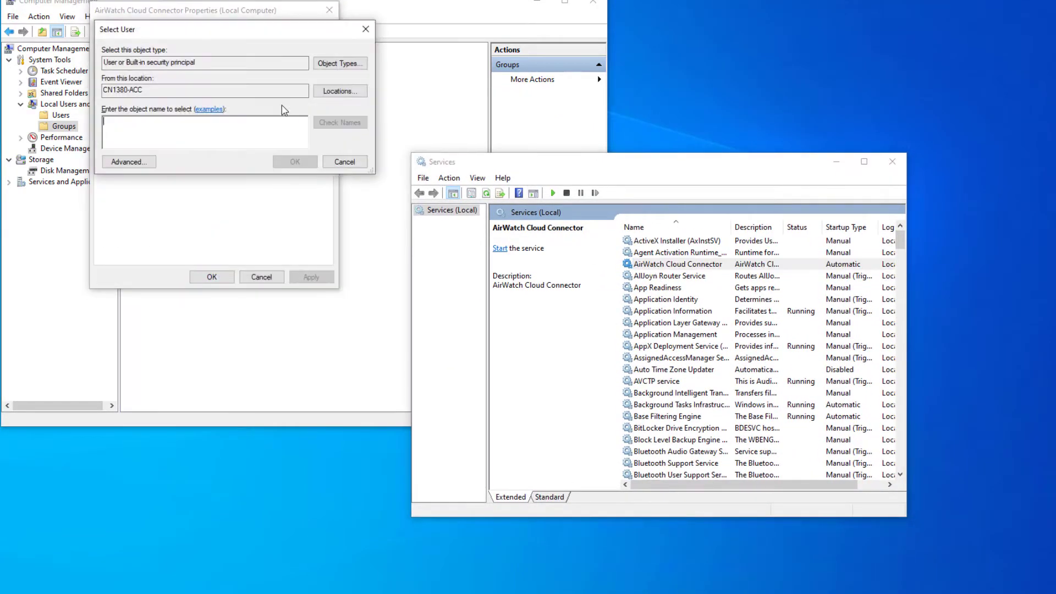
left_click(340, 91)
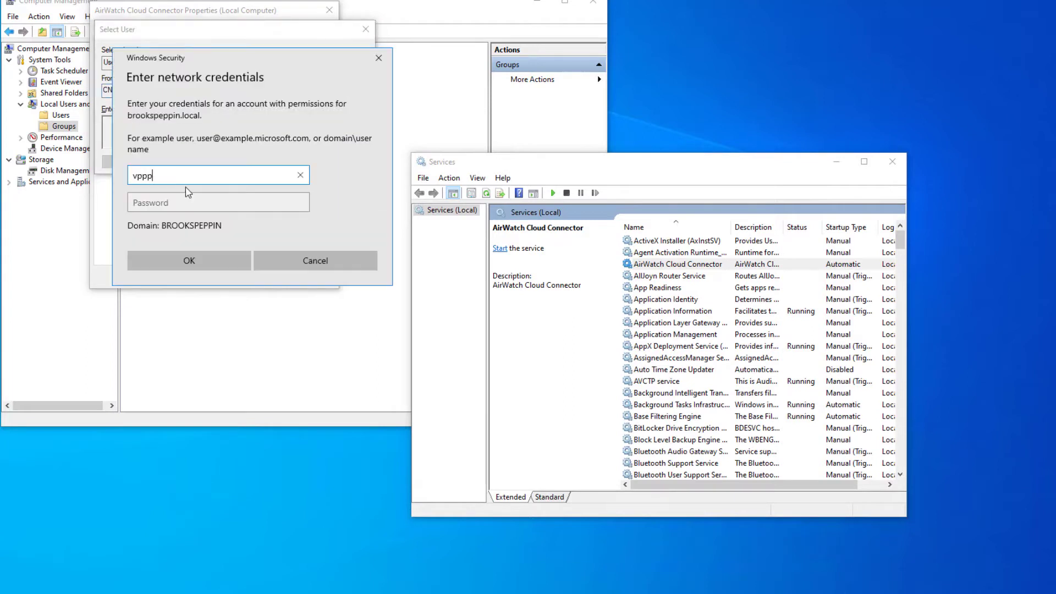
key("Tab")
type("Password")
key("Return")
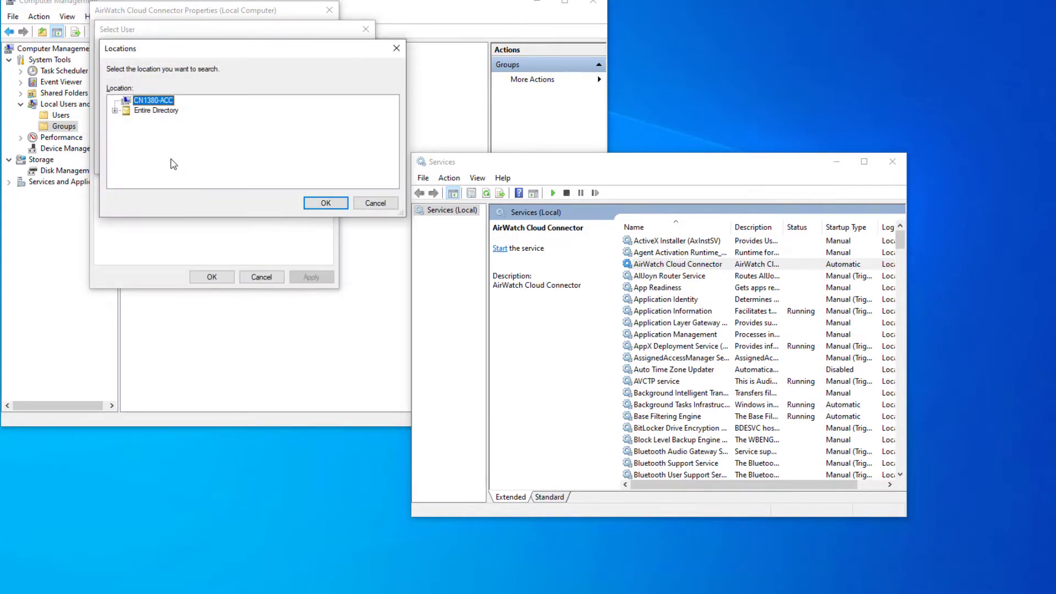
Pick the odj account from Entire Directory, enter its password, apply, and restart the service.
left_click(325, 203)
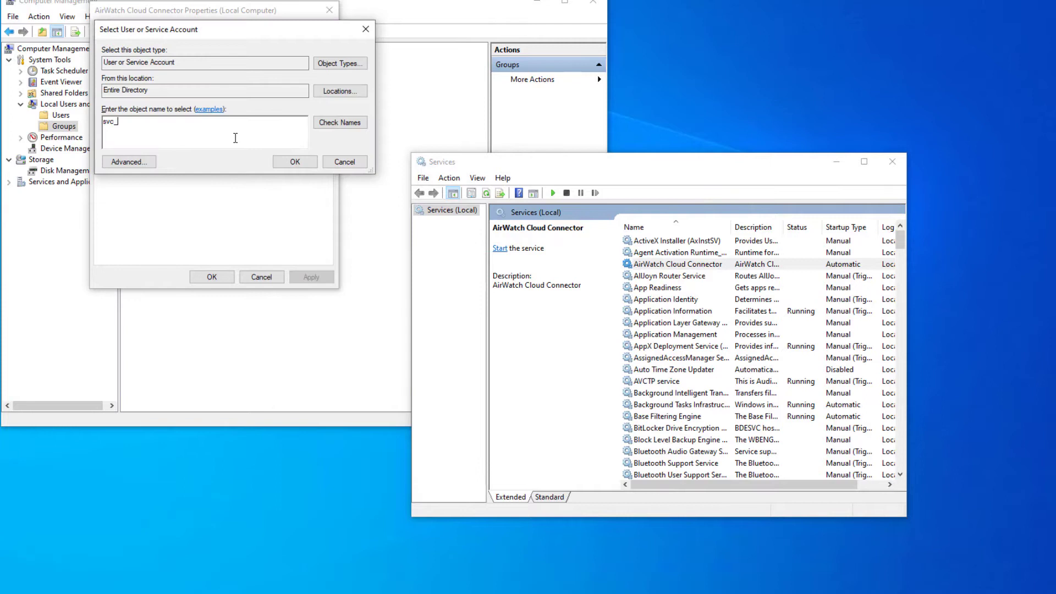
type("odj")
key("Return")
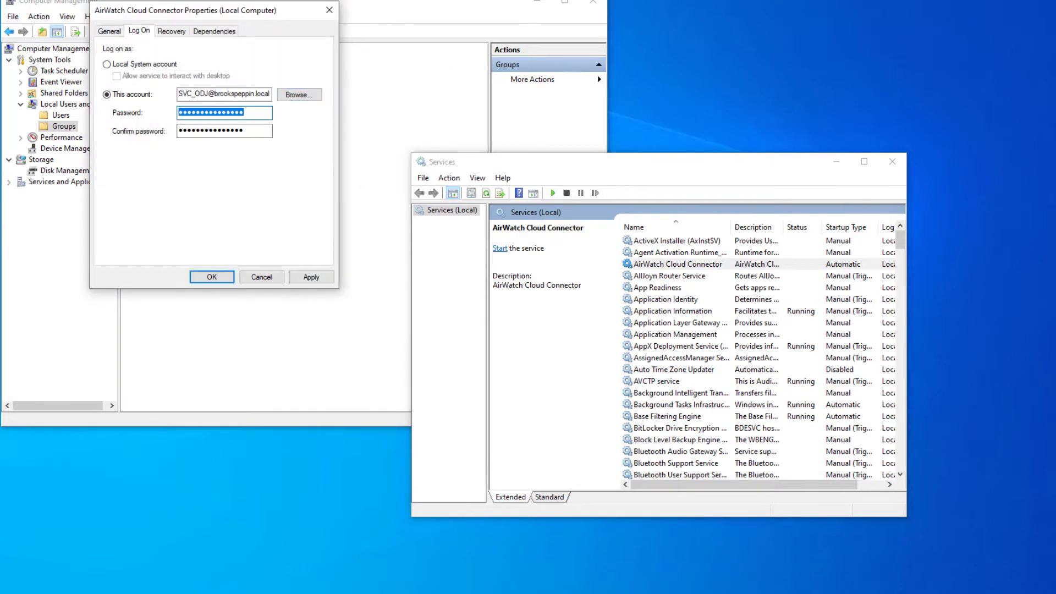
type("Password1")
key("Tab")
type("Pas")
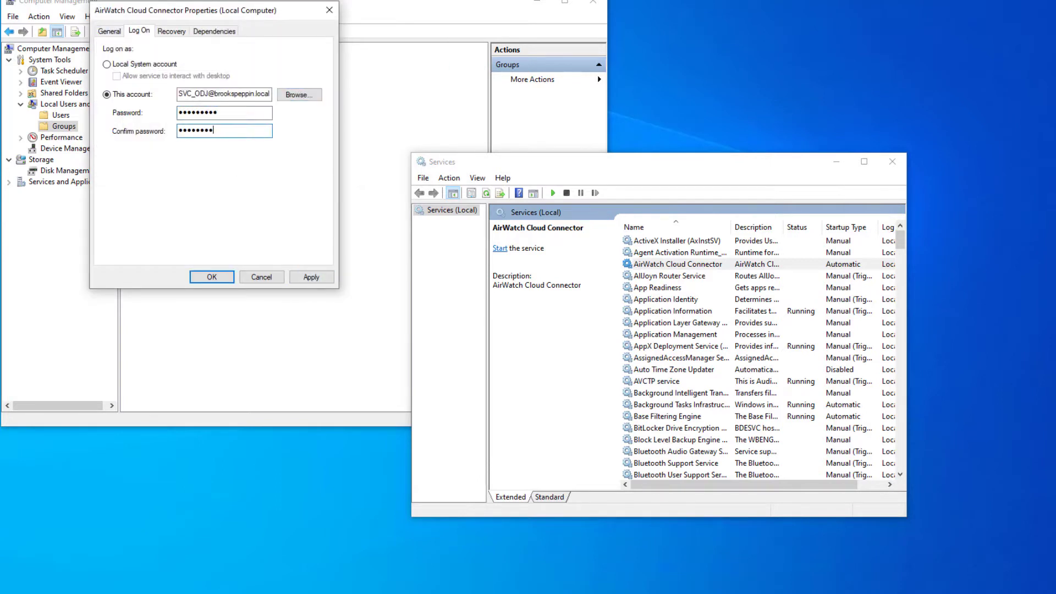
left_click(309, 276)
left_click(594, 329)
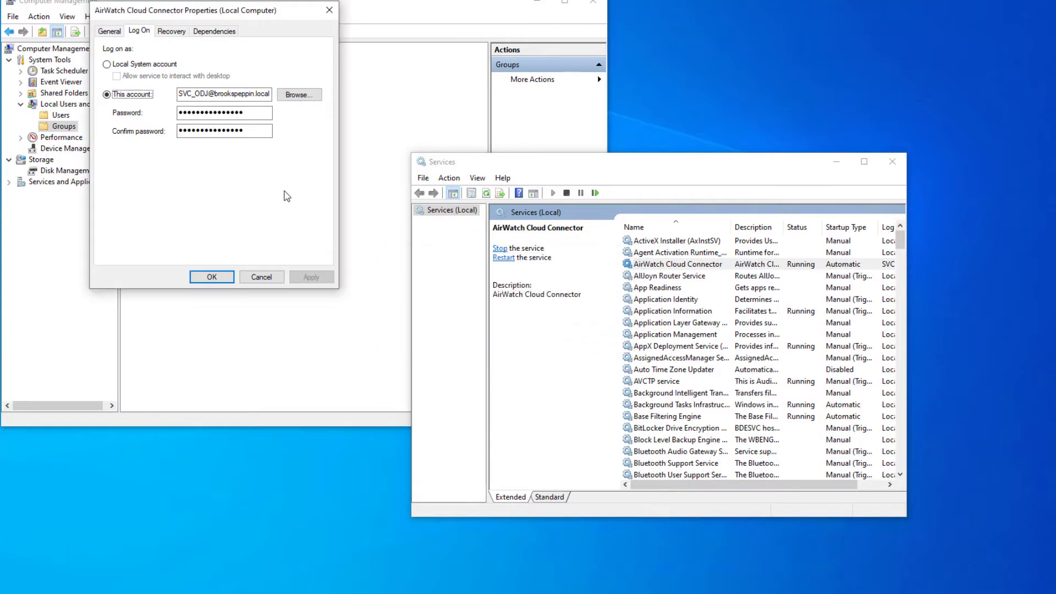
left_click(261, 277)
left_click(505, 258)
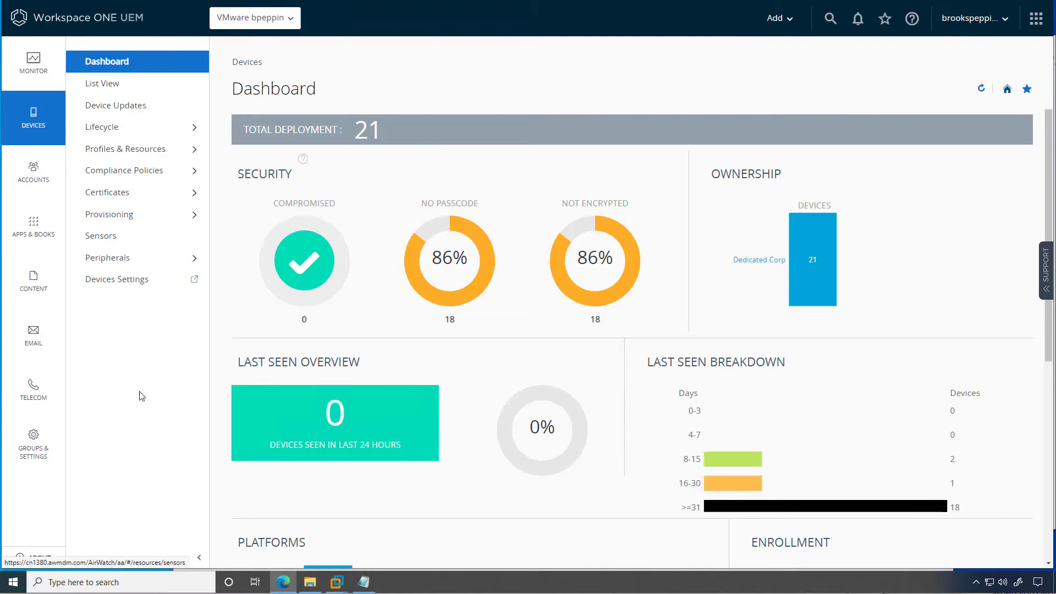
Search Groups & Settings configurations for 'domain' and open the Domain Join page.
left_click(54, 439)
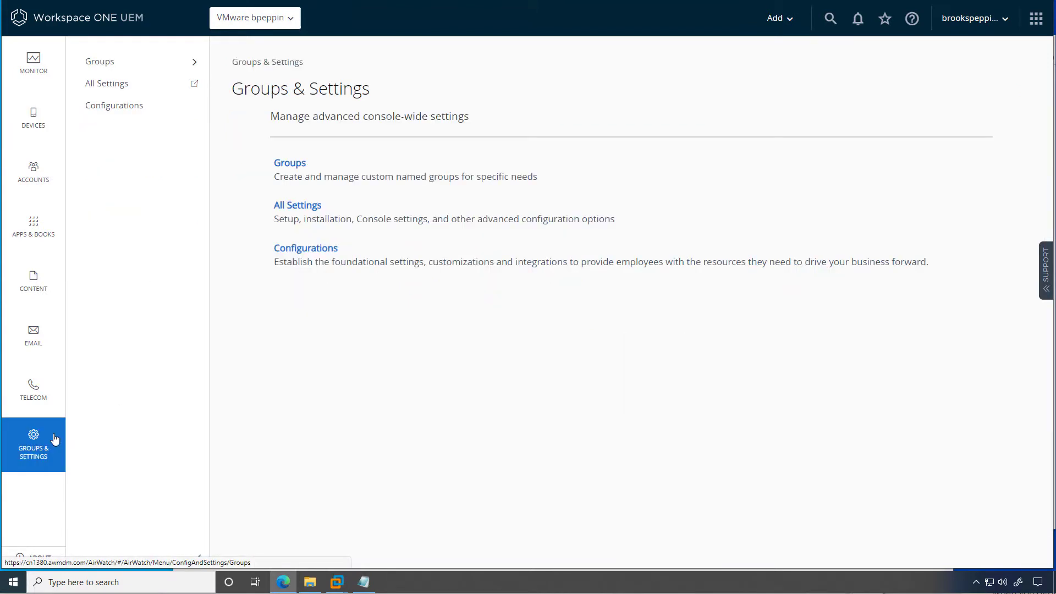
left_click(141, 110)
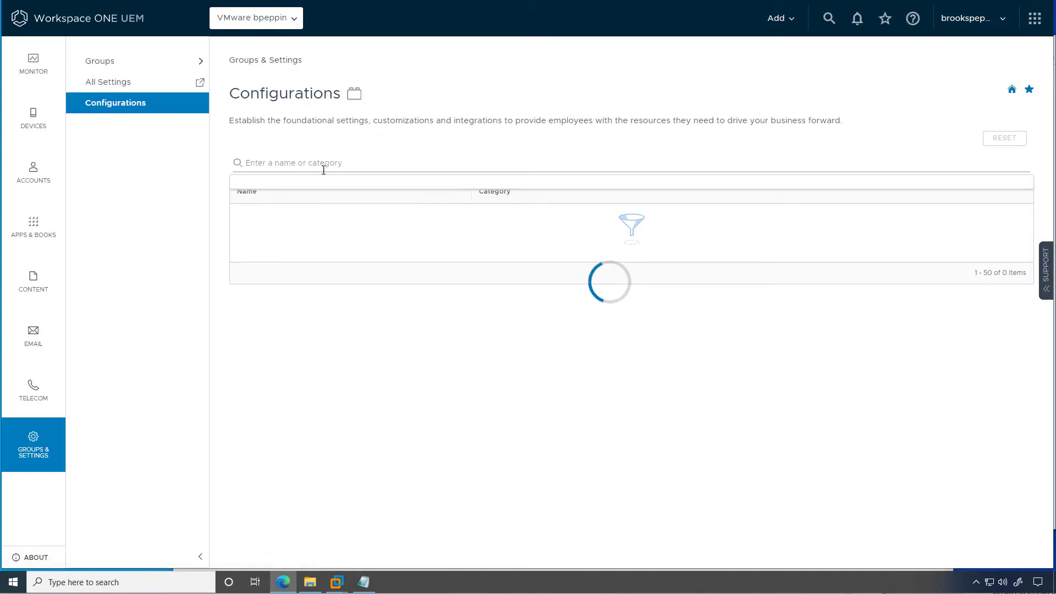
left_click(321, 165)
type("domain")
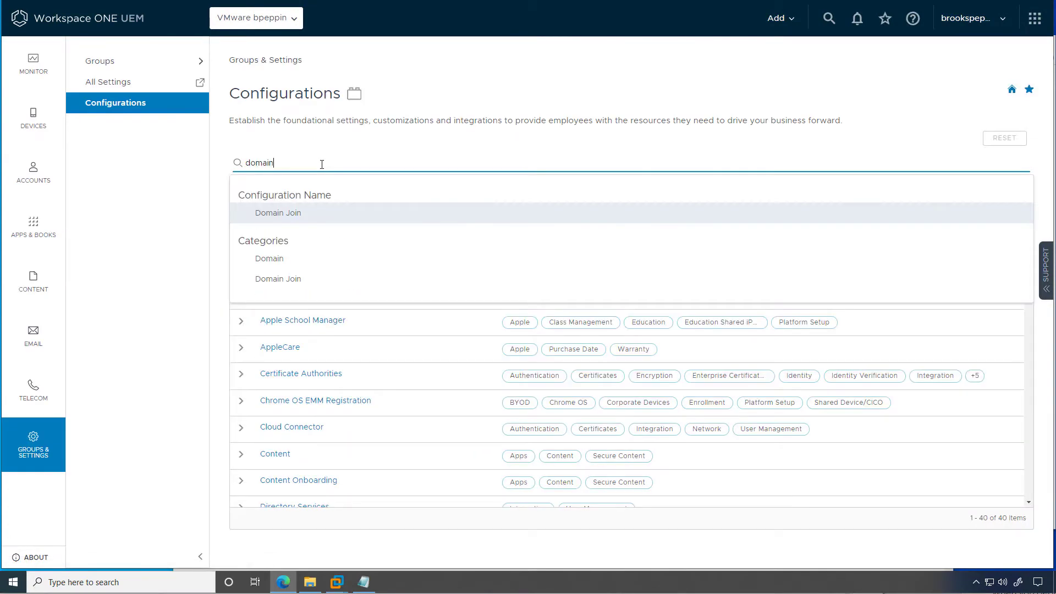
key("Return")
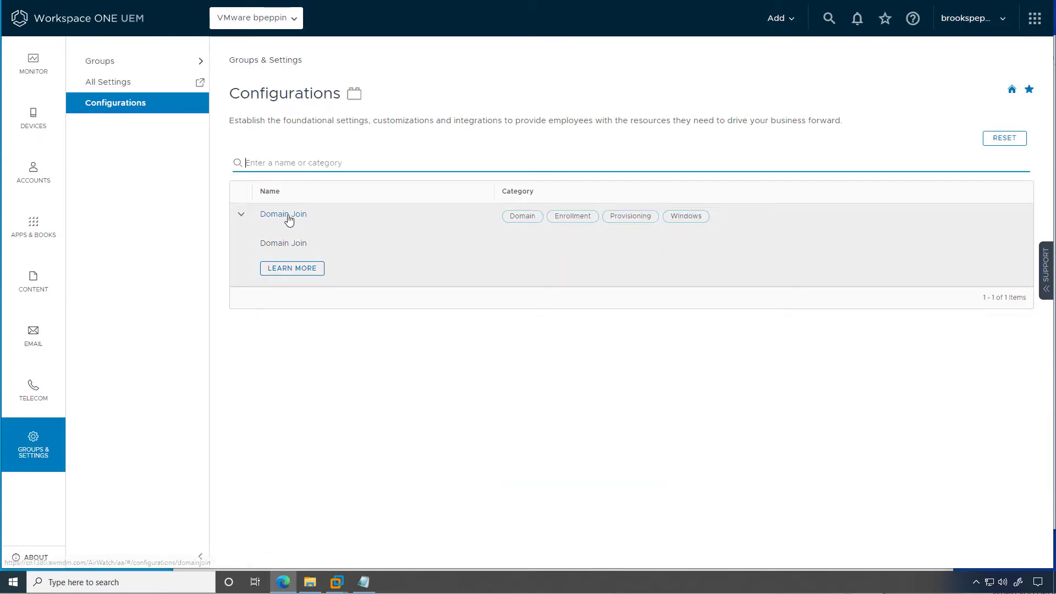
left_click(289, 217)
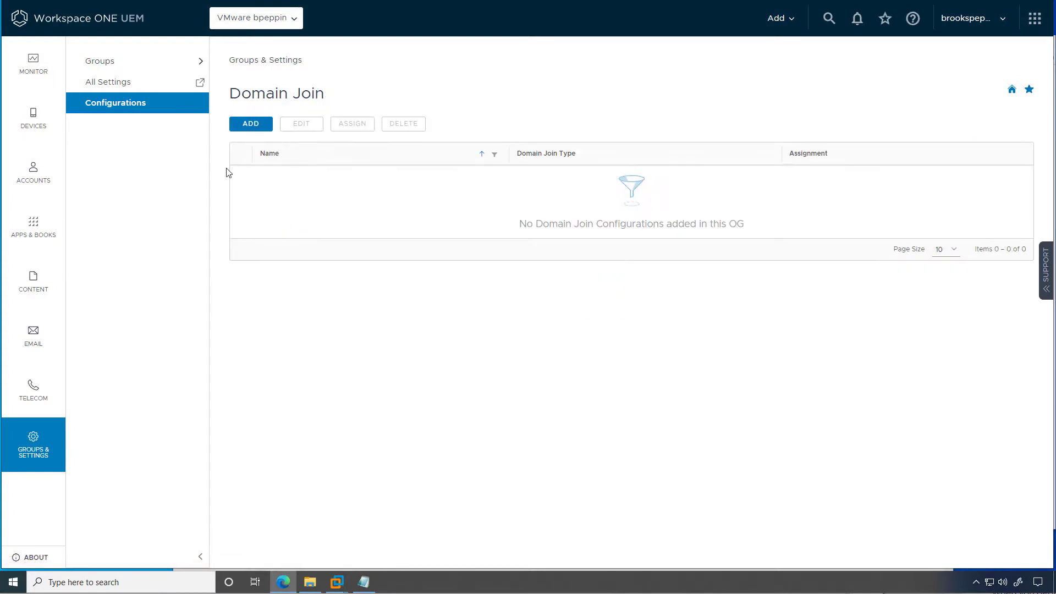
Save an On-Premises Active Directory configuration 'Offline Domain Join' with machine names Cloud-%RAND:7%.
left_click(259, 127)
left_click(481, 217)
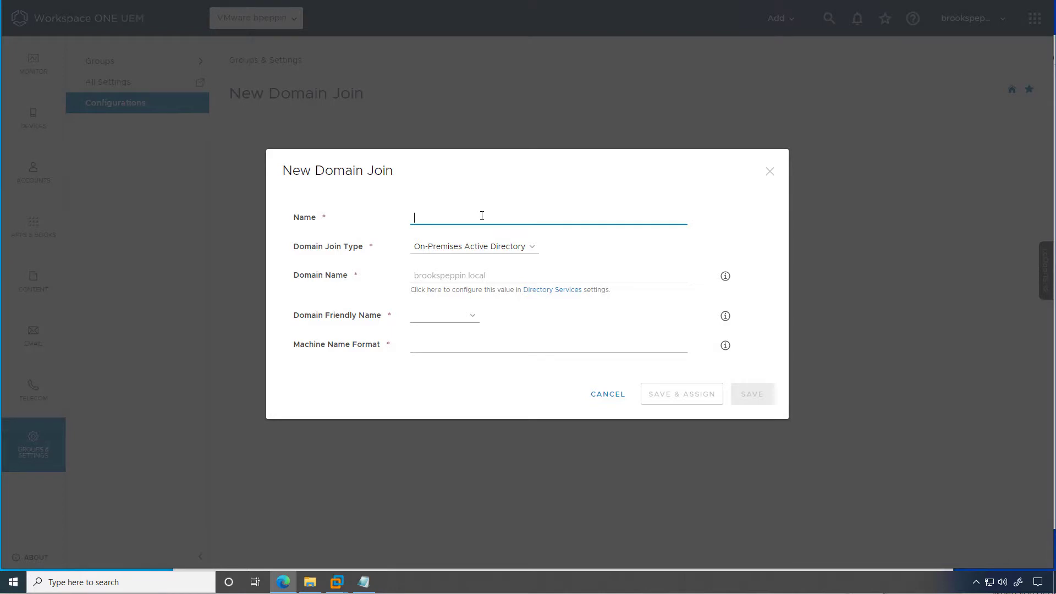
type("Offlien Domain Join")
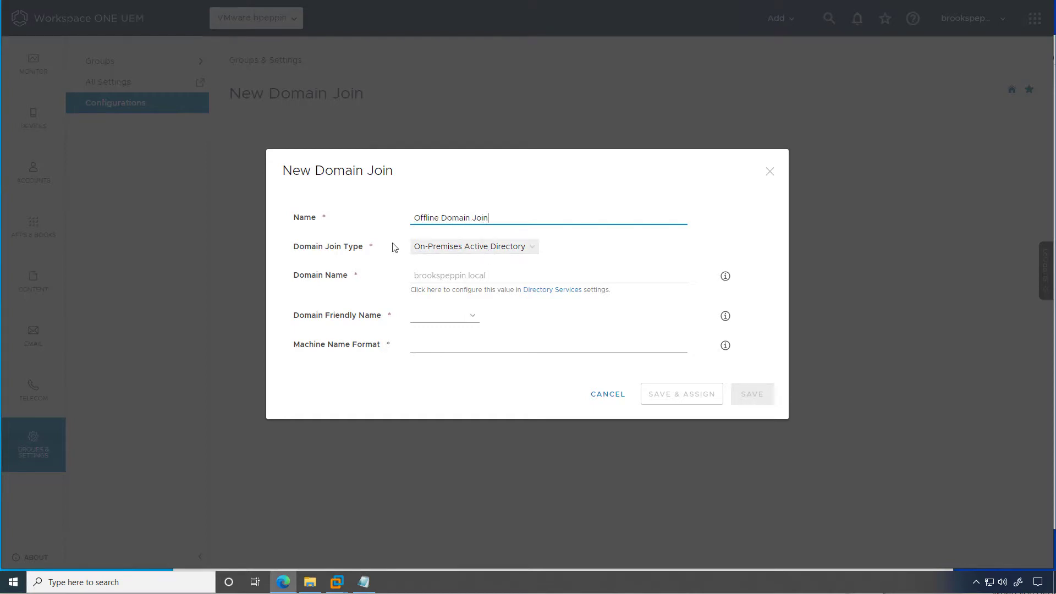
left_click(462, 250)
left_click(514, 264)
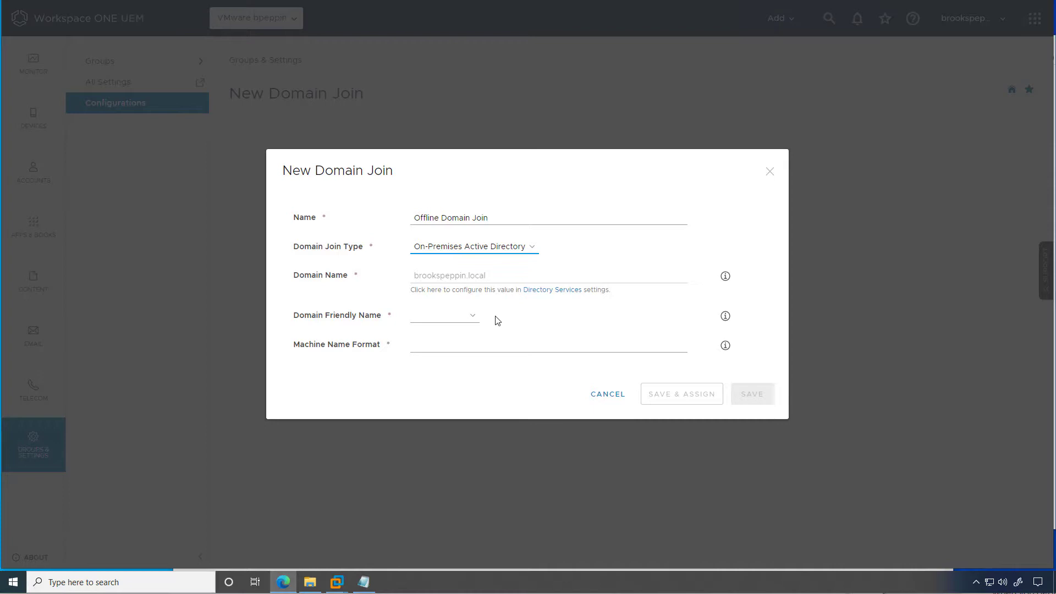
left_click(471, 319)
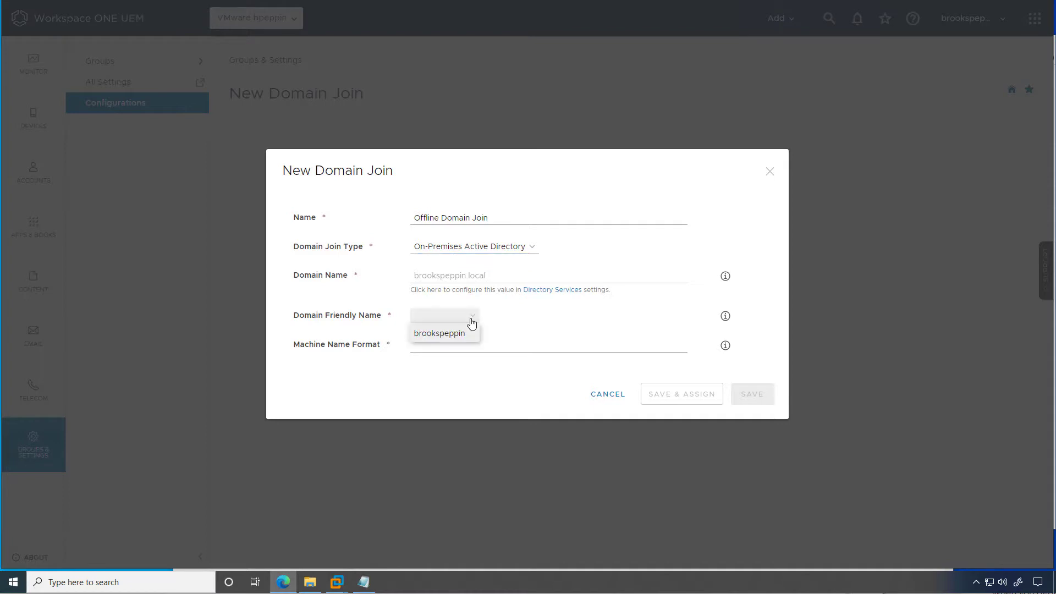
left_click(441, 334)
left_click(441, 347)
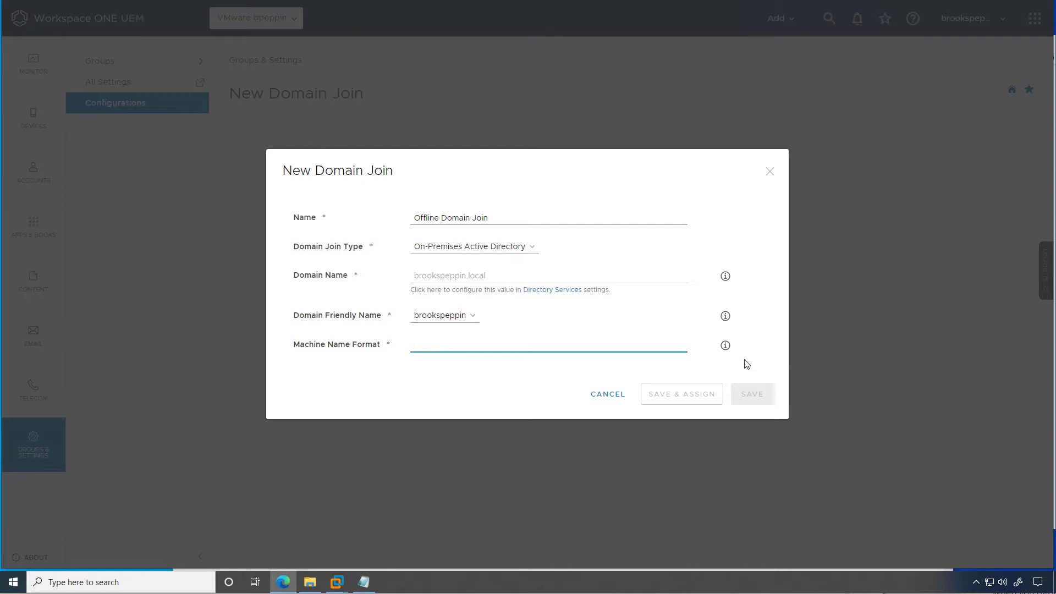
mouse_move(726, 347)
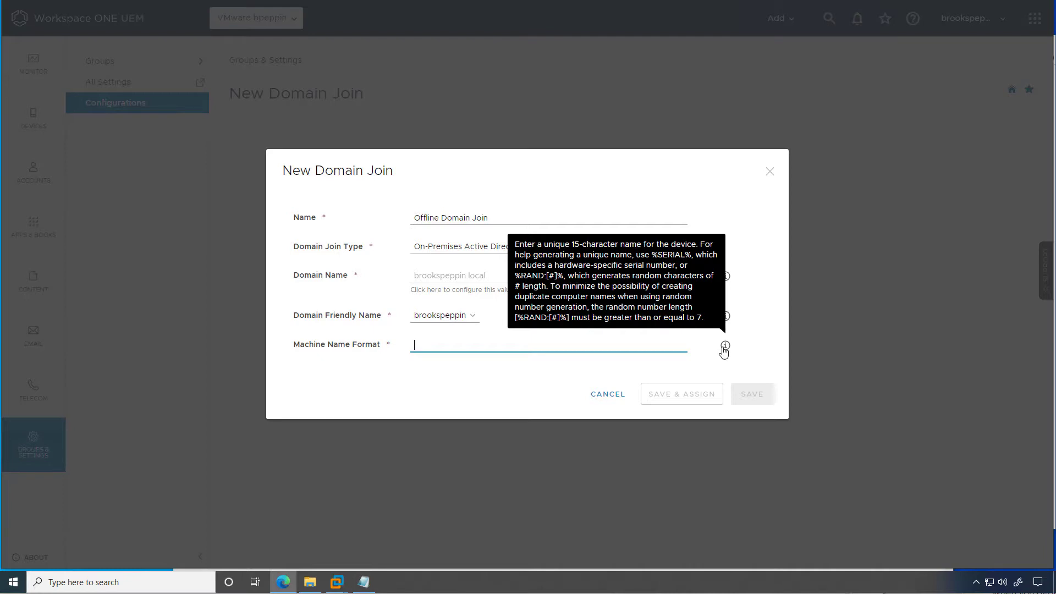
type("Cloud")
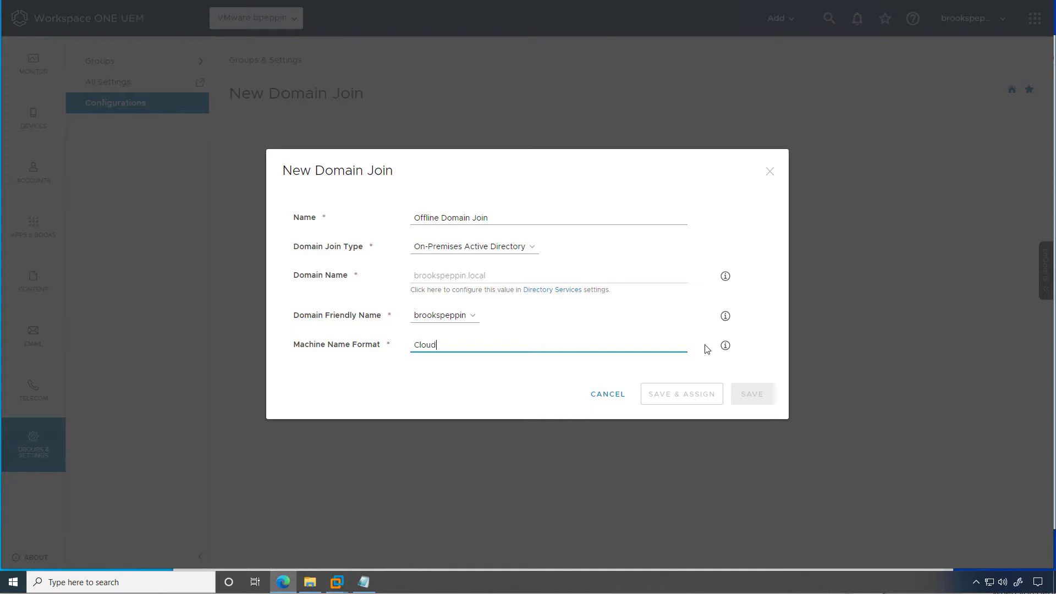
type("-%RAND")
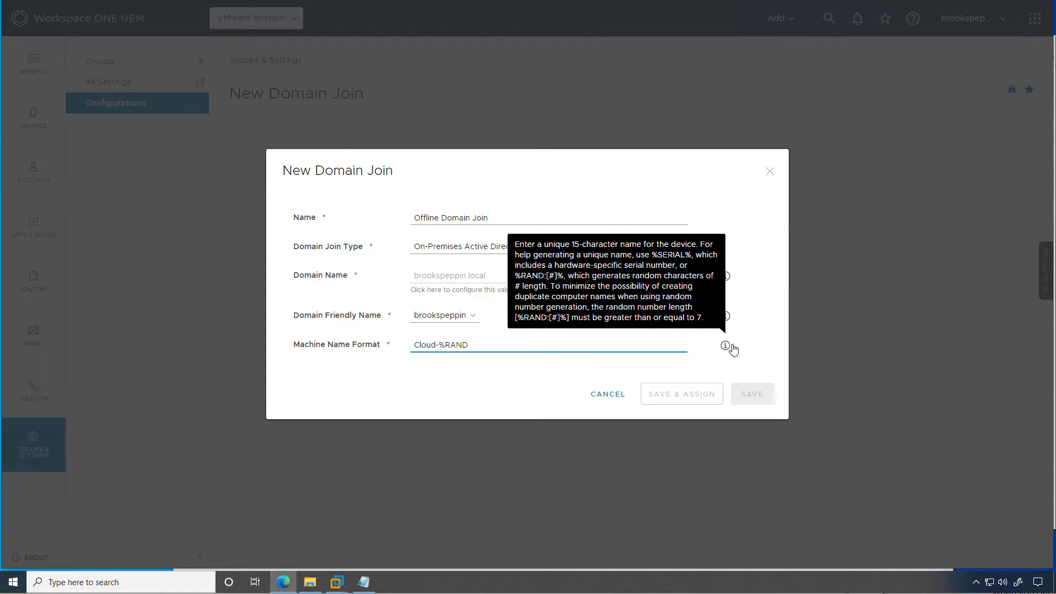
type(":")
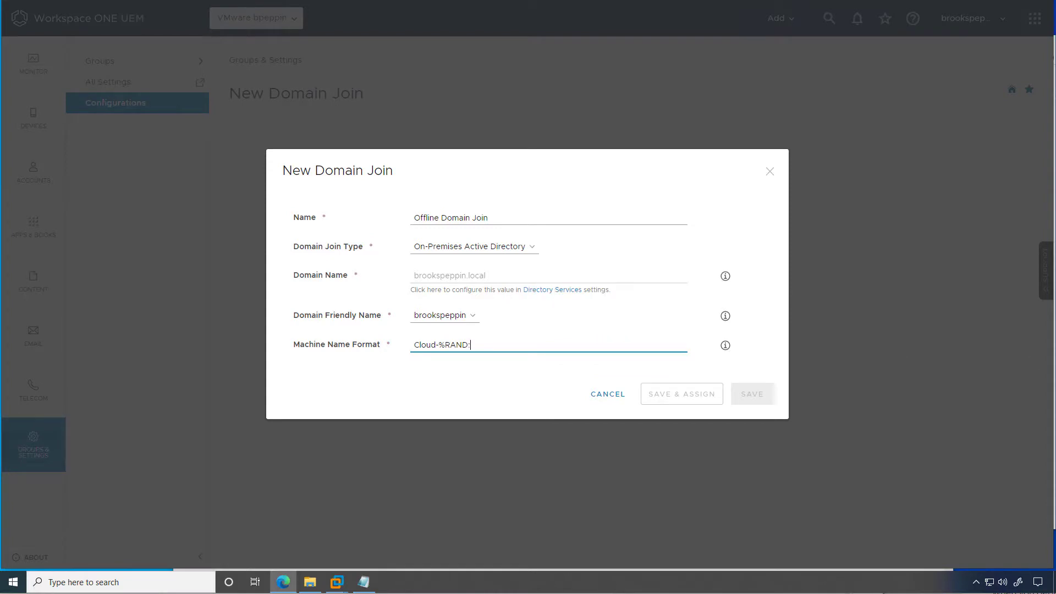
type("7%")
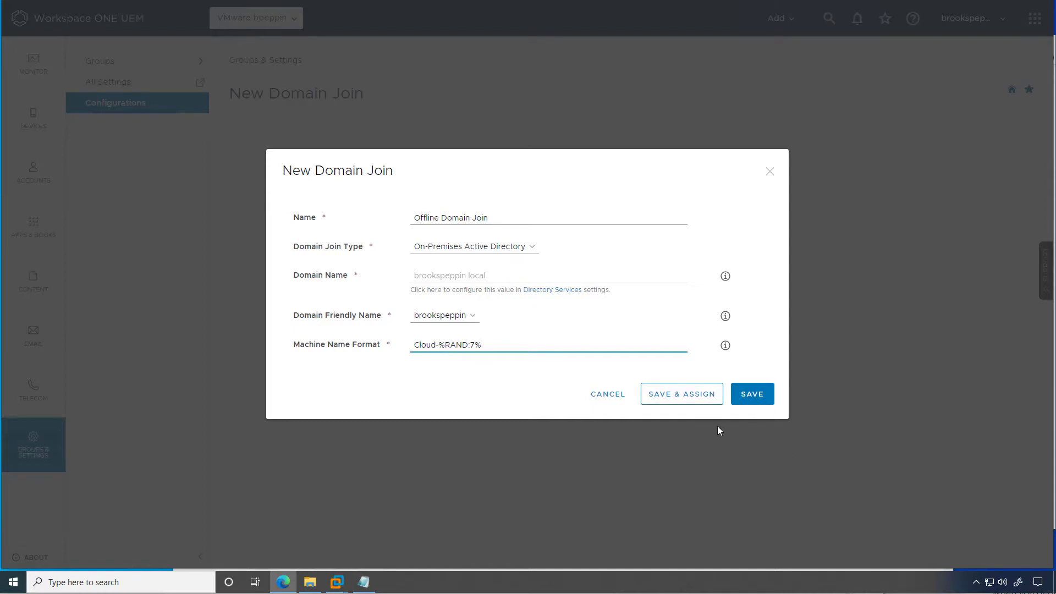
left_click(752, 394)
Add a new user with username 'provisioning' and its password.
mouse_move(53, 191)
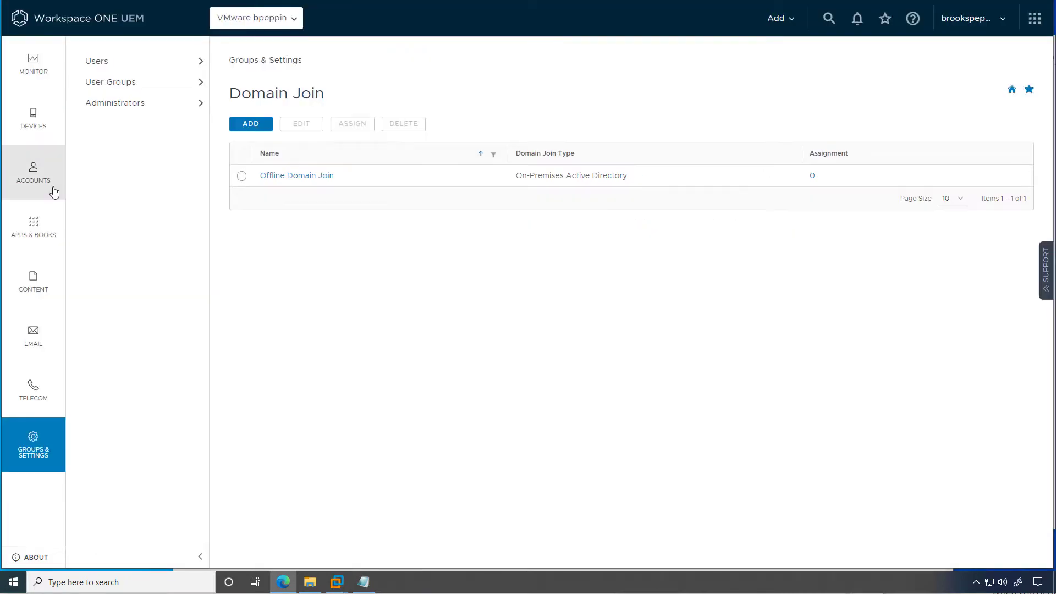
left_click(155, 73)
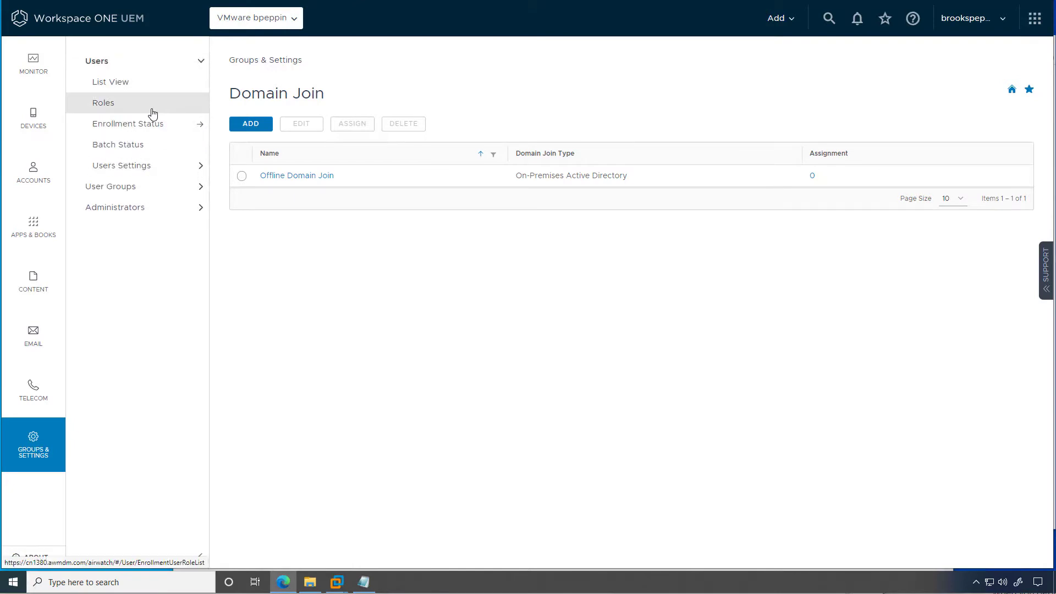
left_click(148, 88)
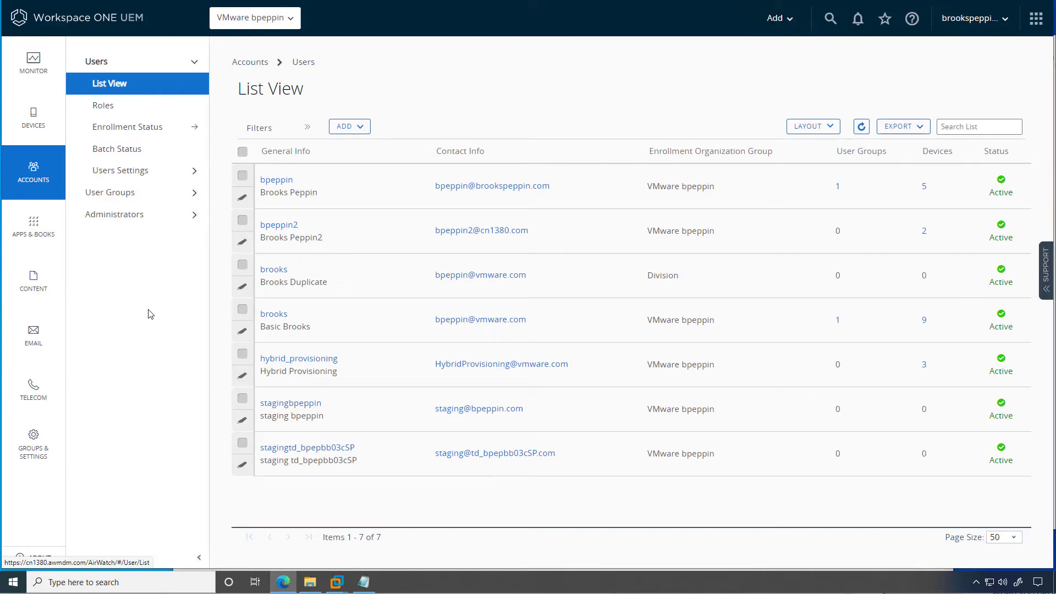
left_click(349, 127)
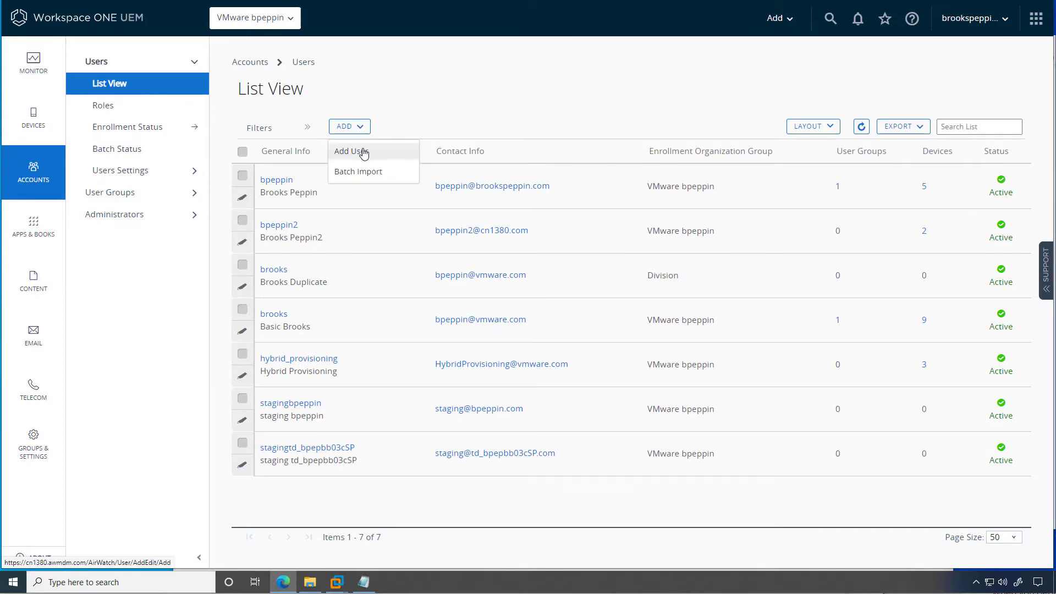
left_click(354, 149)
left_click(301, 203)
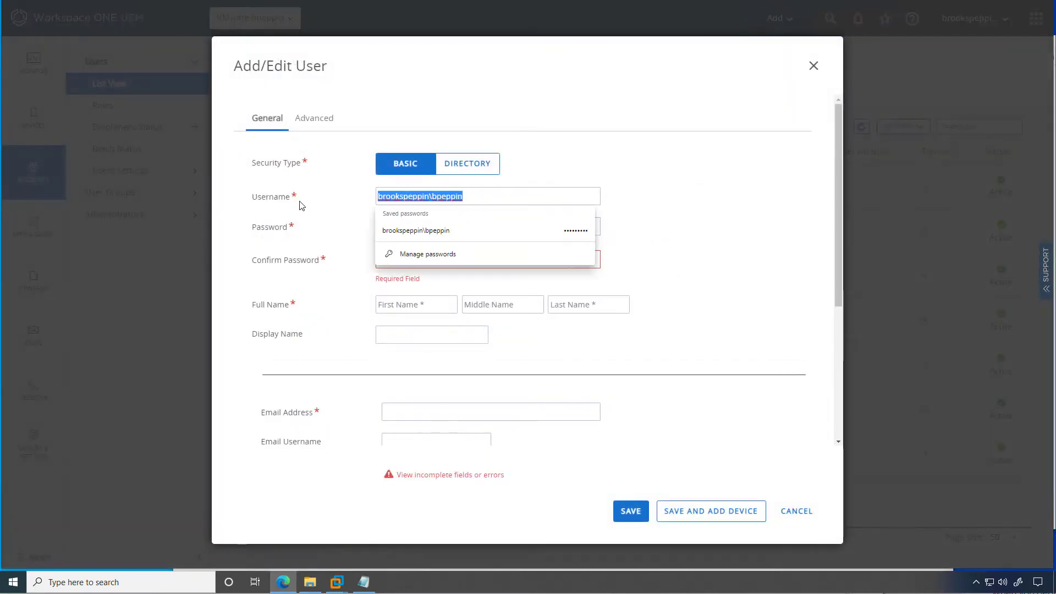
key("BackSpace")
type("provisioning")
key("Tab")
key("BackSpace")
type("*********")
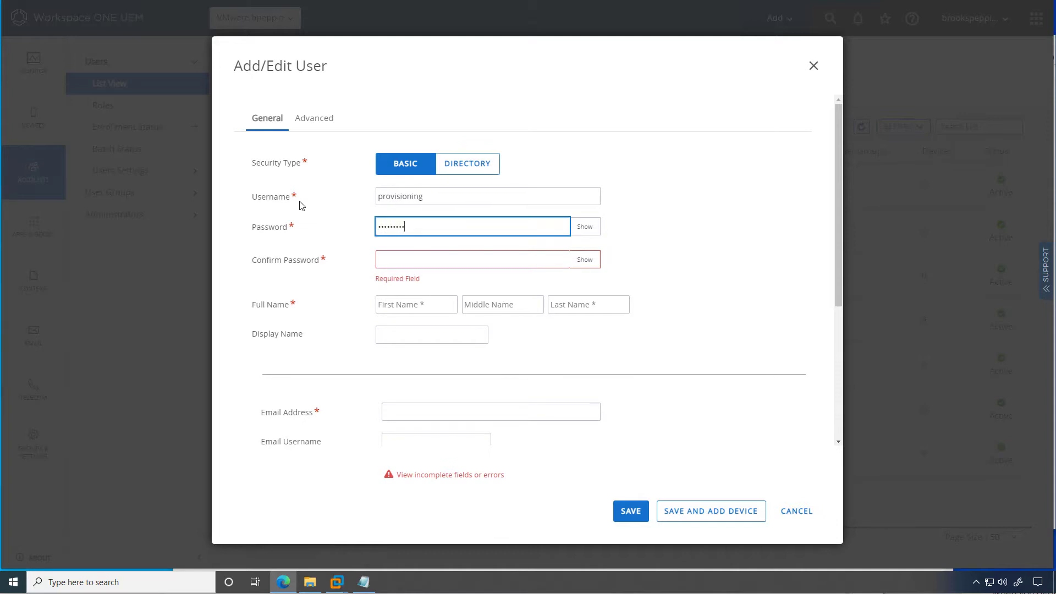
key("Tab")
type("*********")
key("Tab")
key("Tab")
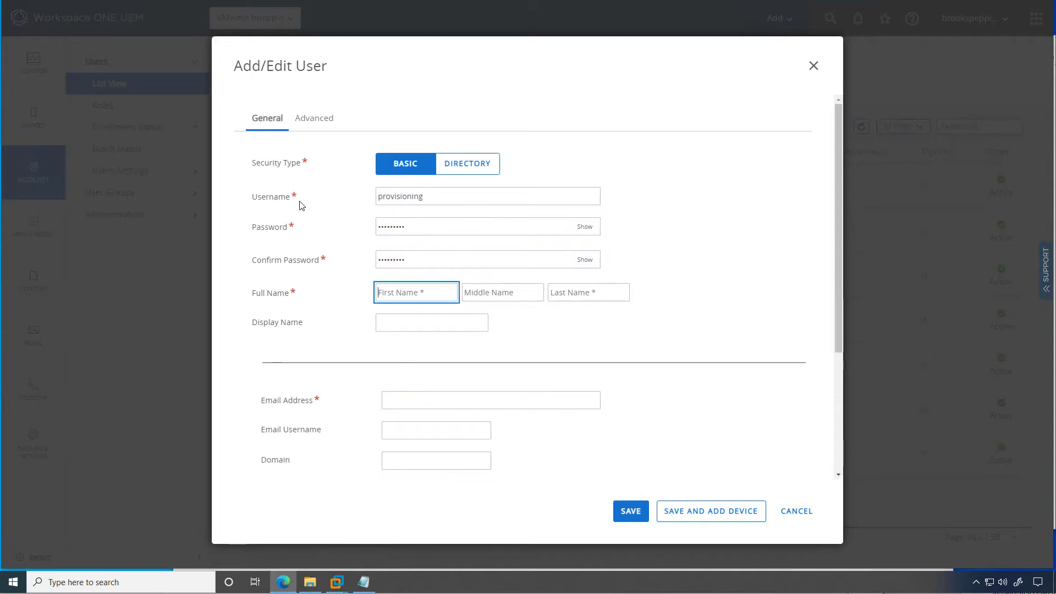
Fill in the user's name as Offline Domain Join and the user's e-mail address.
type("Offlien")
key("BackSpace")
key("BackSpace")
type("ne")
key("Tab")
type("Domain")
key("Tab")
type("Join")
key("Tab")
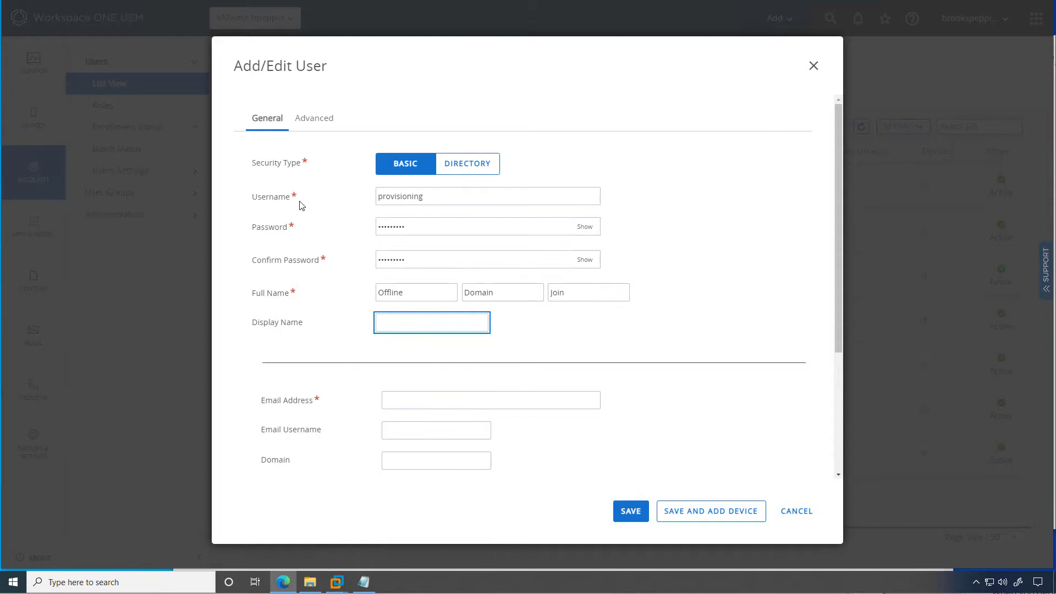
left_click(419, 402)
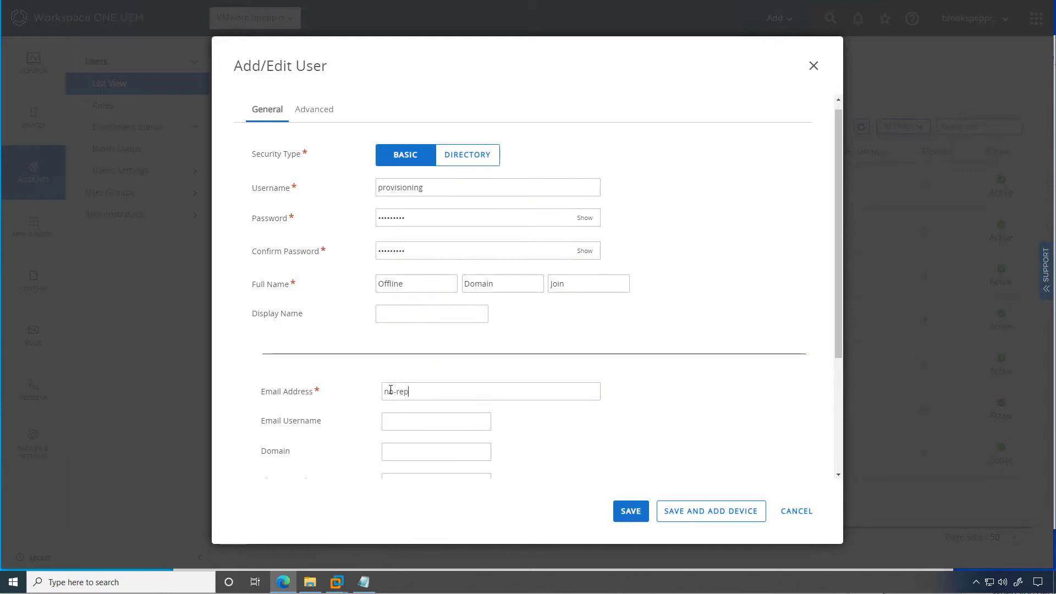
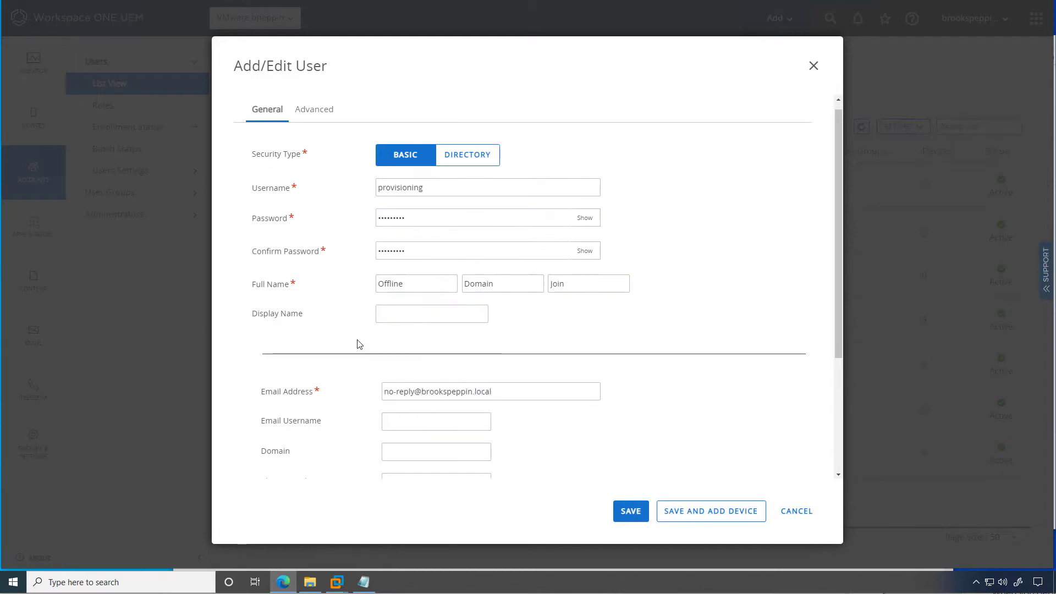
Enable device staging for single-user devices and save the user.
left_click(319, 117)
scroll(329, 358, "down", 5)
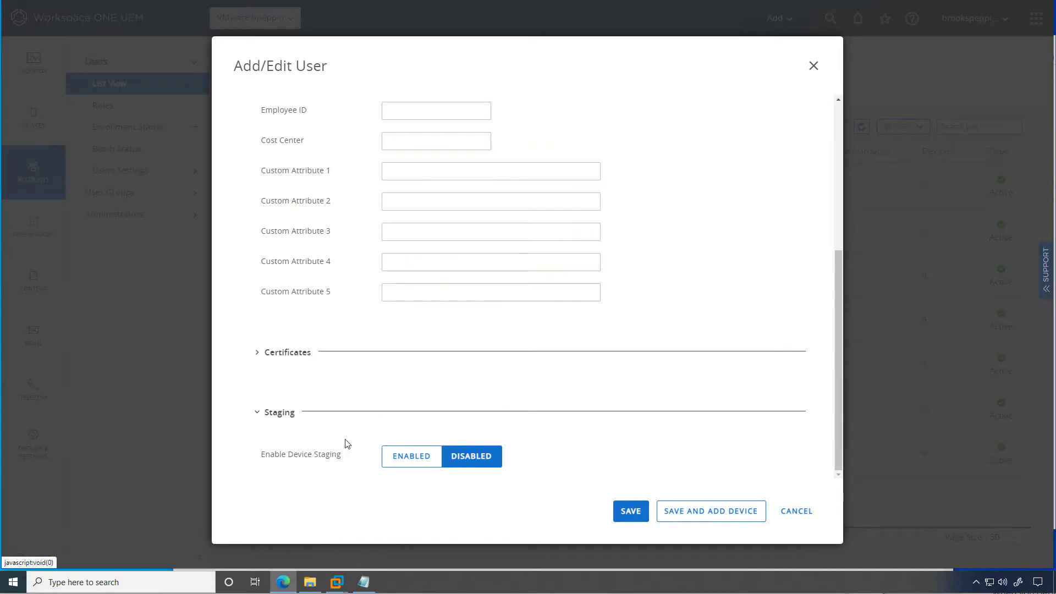
left_click(391, 461)
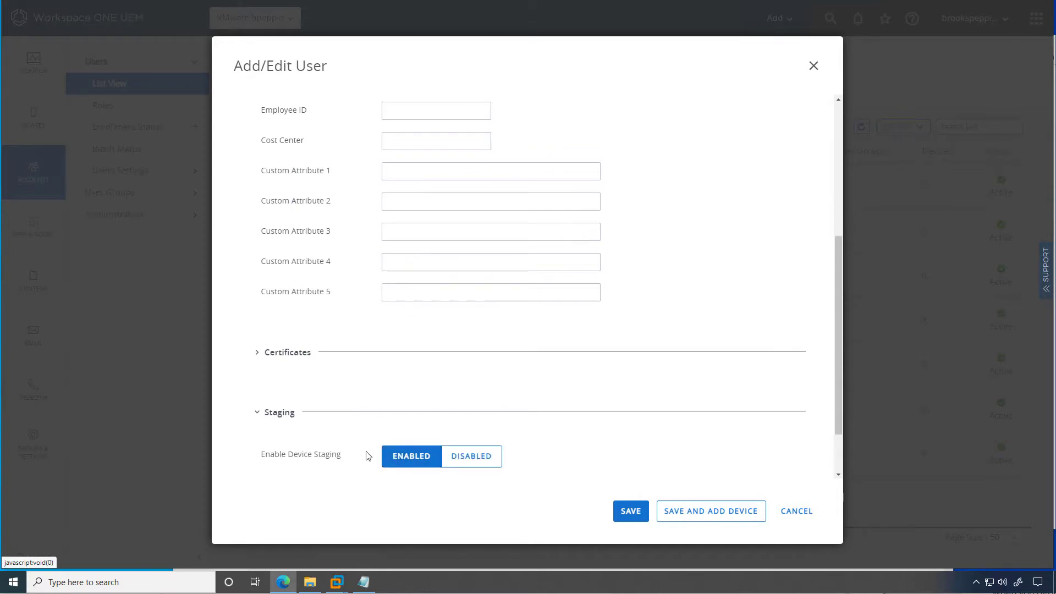
scroll(273, 440, "down", 2)
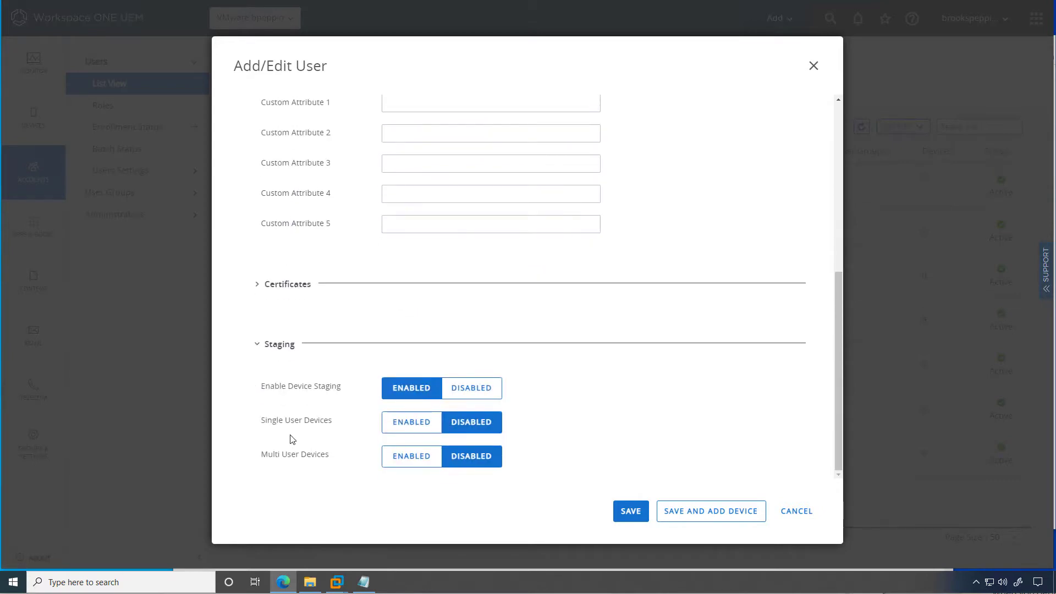
left_click(416, 423)
scroll(363, 416, "down", 1)
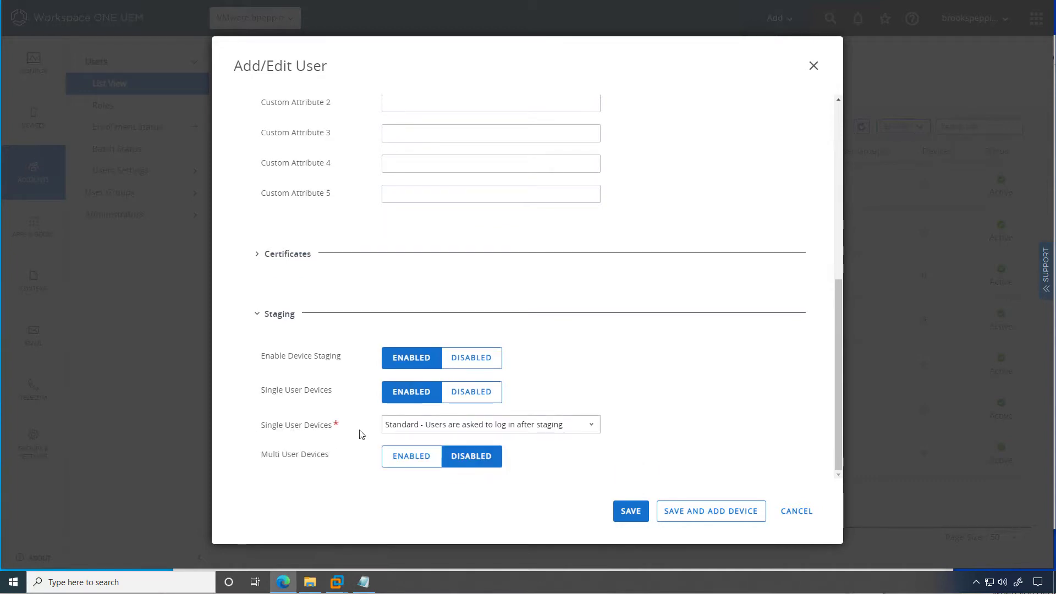
left_click(628, 510)
Start a smart group named Provisioning targeting specific devices or users.
mouse_move(33, 446)
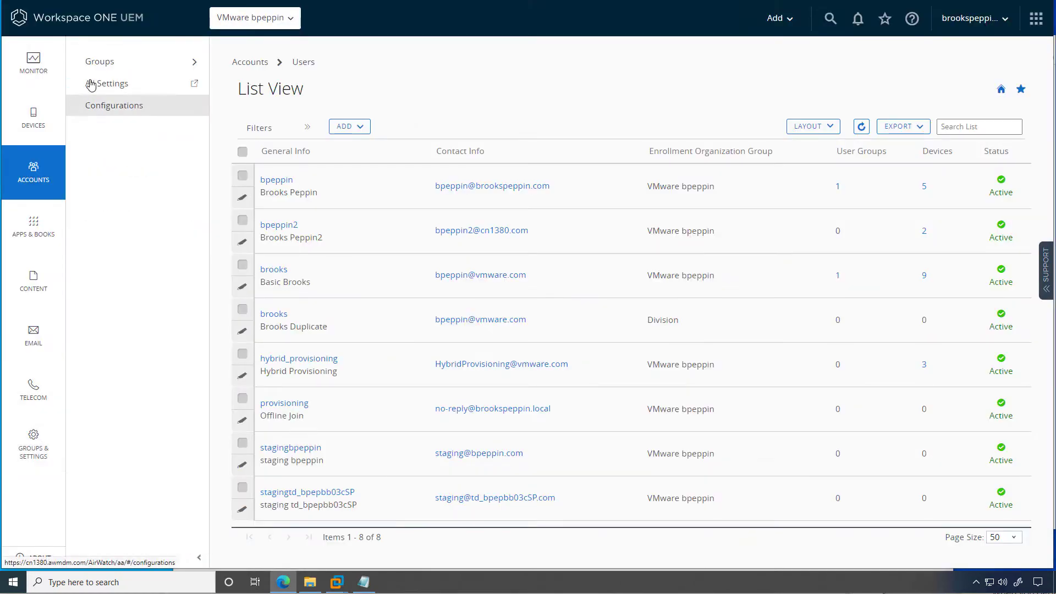
left_click(110, 61)
left_click(123, 127)
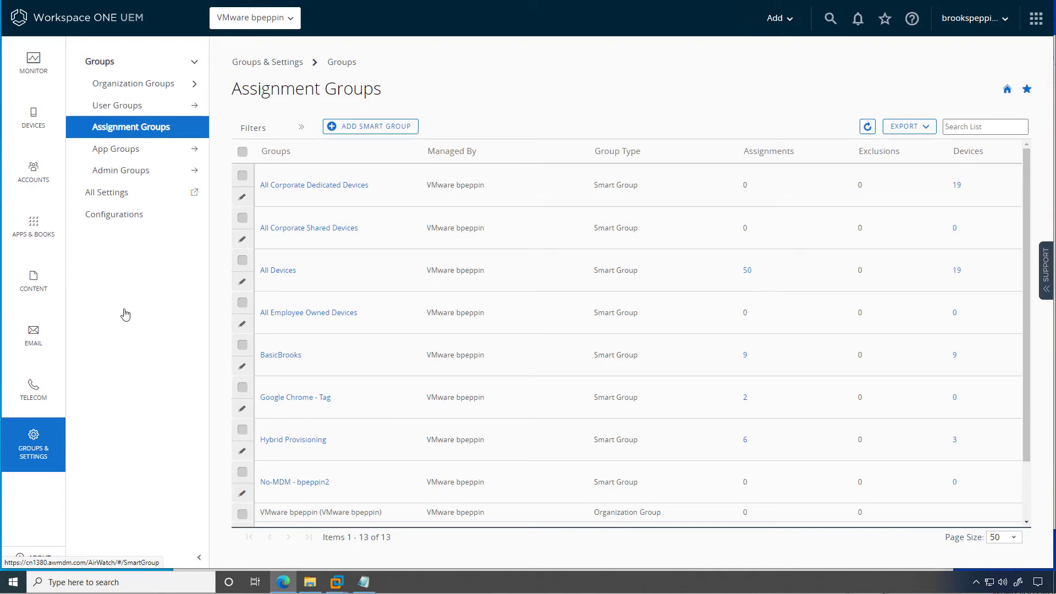
left_click(376, 126)
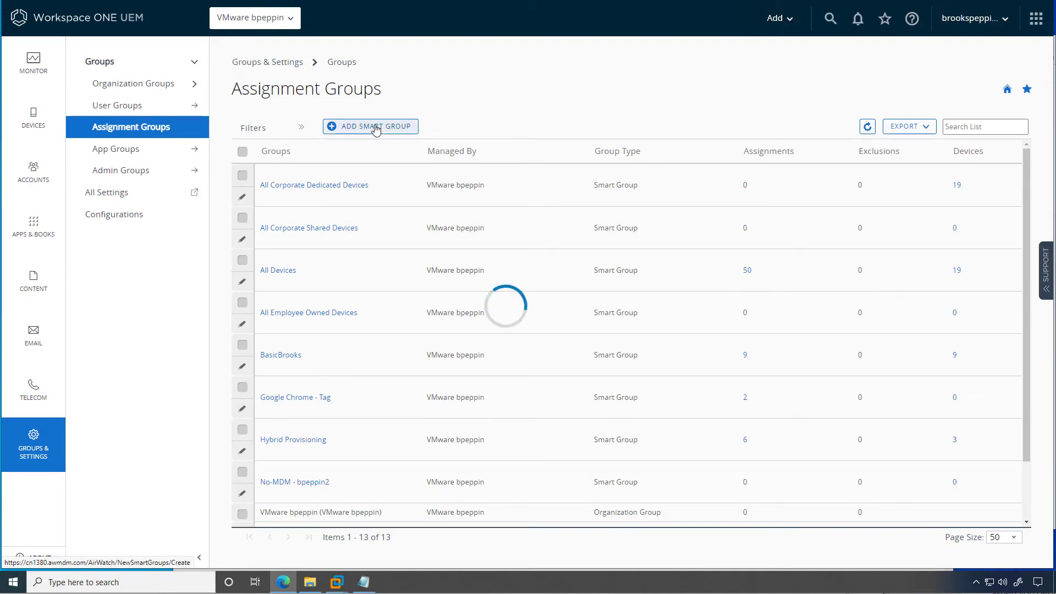
type("Provo")
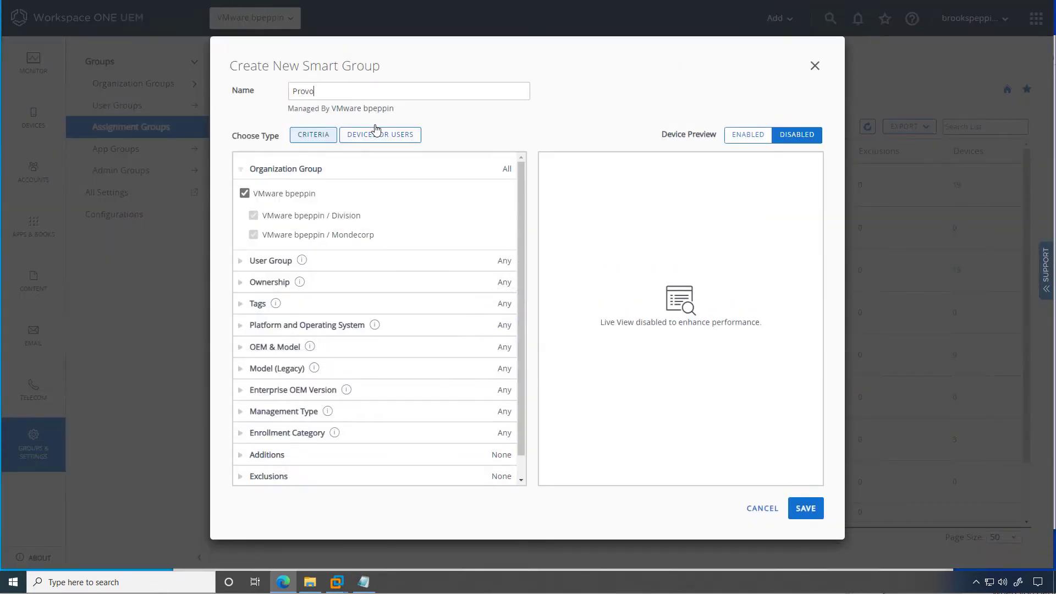
key("BackSpace")
type("isioning")
left_click(365, 134)
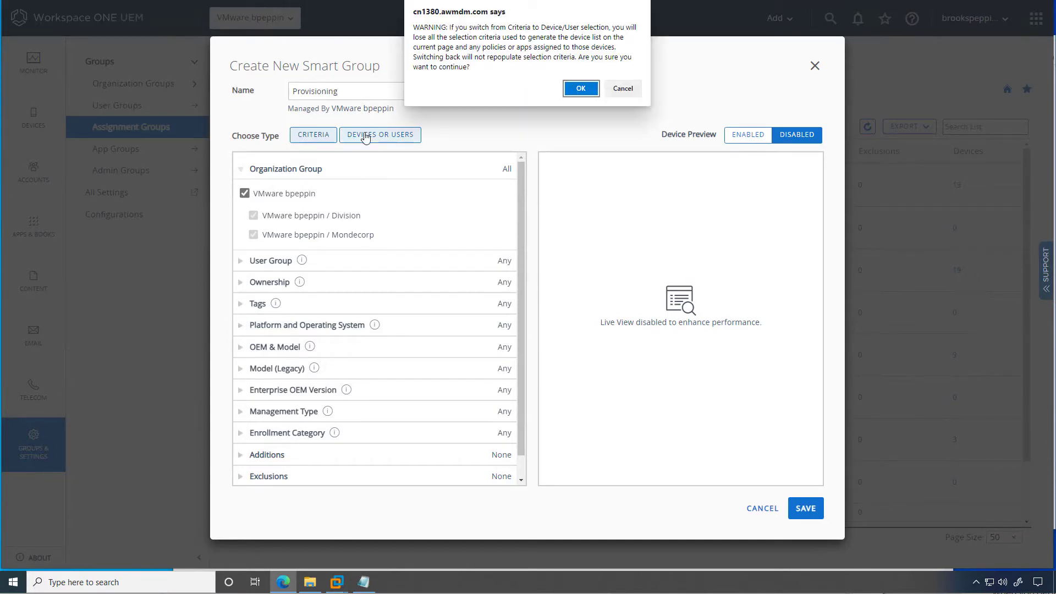
left_click(580, 89)
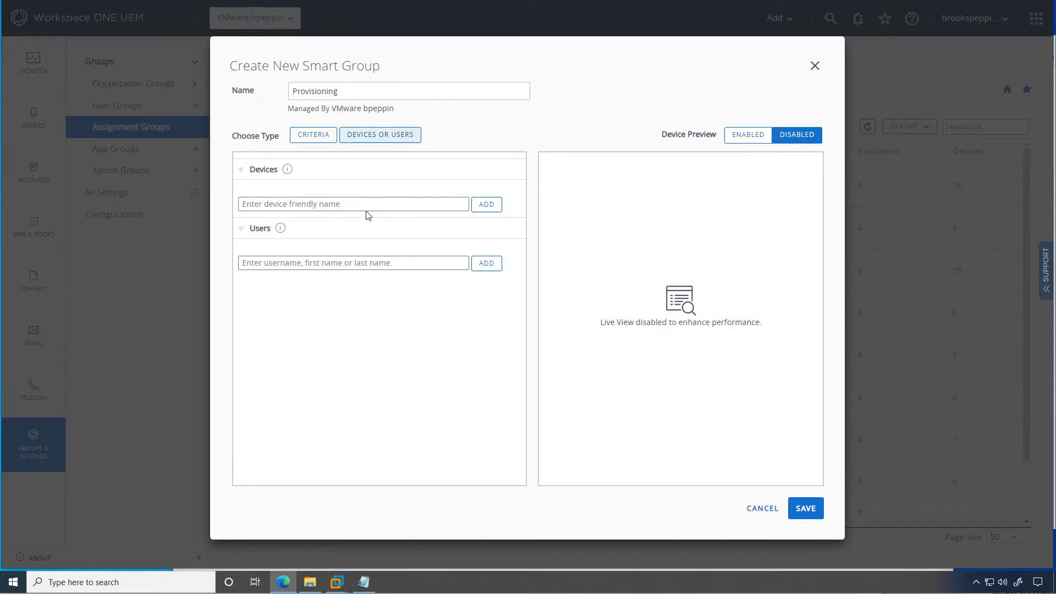
Add the offline-join provisioning user to the group and save it.
left_click(356, 263)
type("provision")
left_click(383, 306)
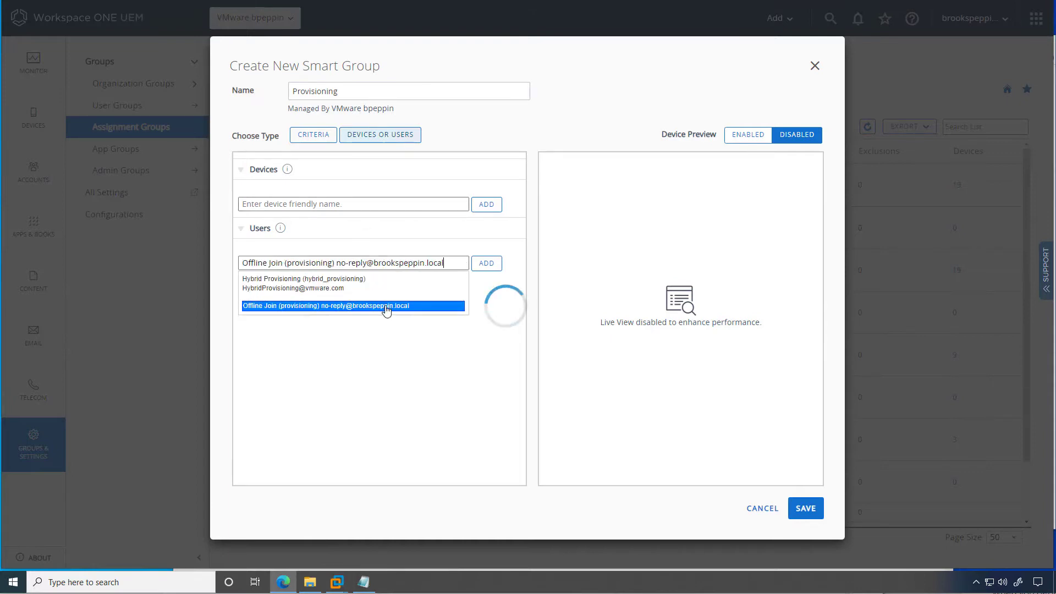
left_click(483, 263)
left_click(800, 512)
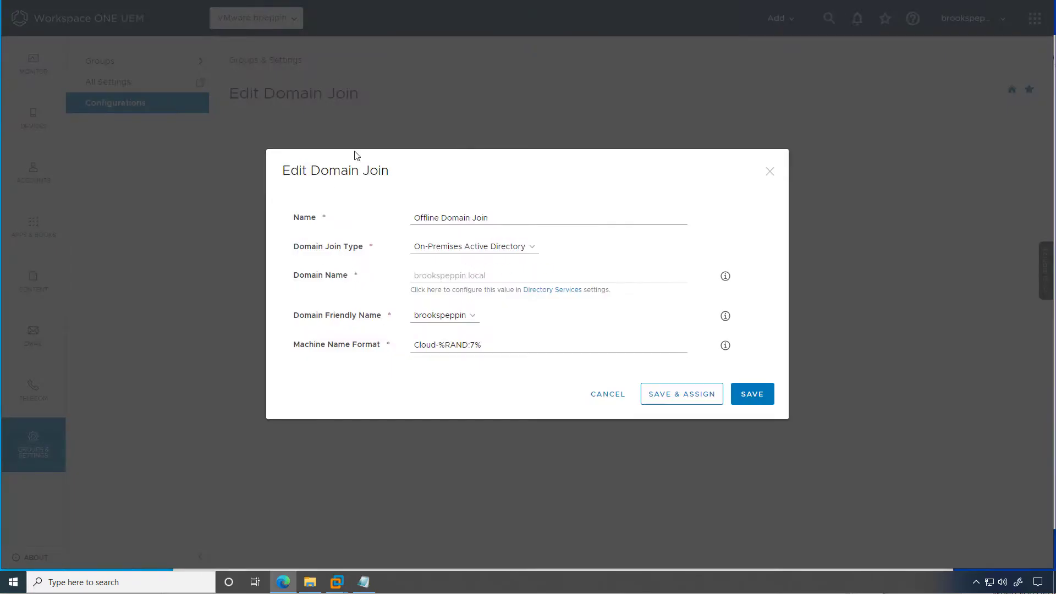
Save the profile and start an assignment named 'Offline Domain Join' targeting the Offline Domain Join OU.
left_click(690, 398)
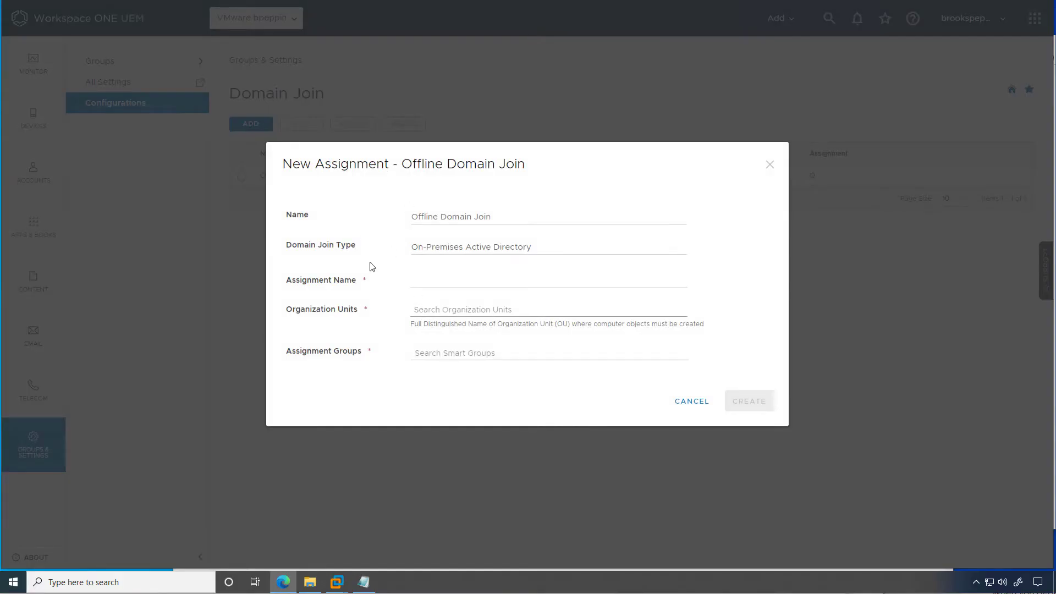
left_click(450, 279)
type("Offline Domain Join")
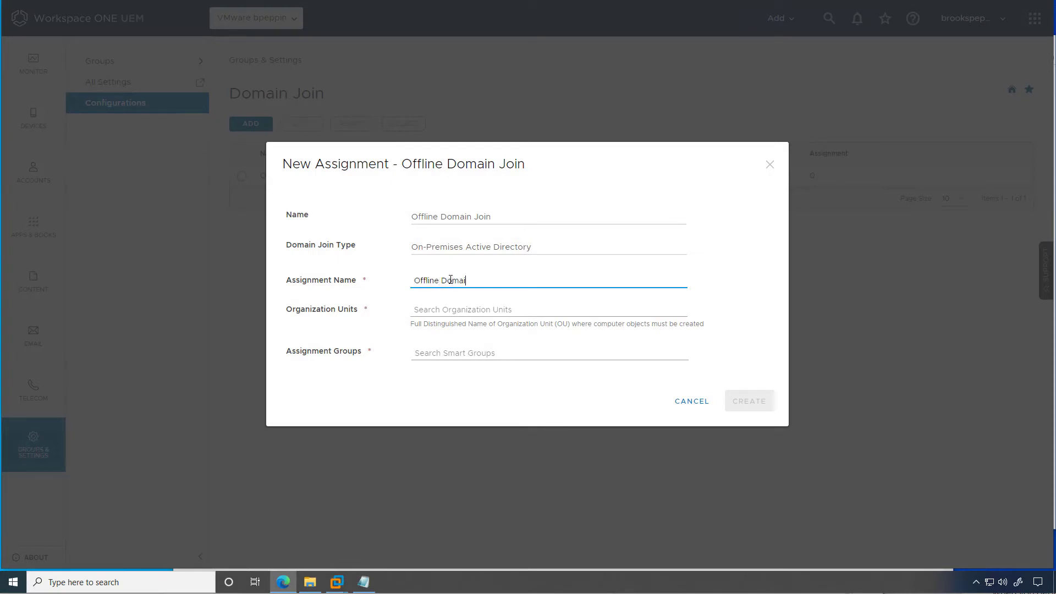
key("Tab")
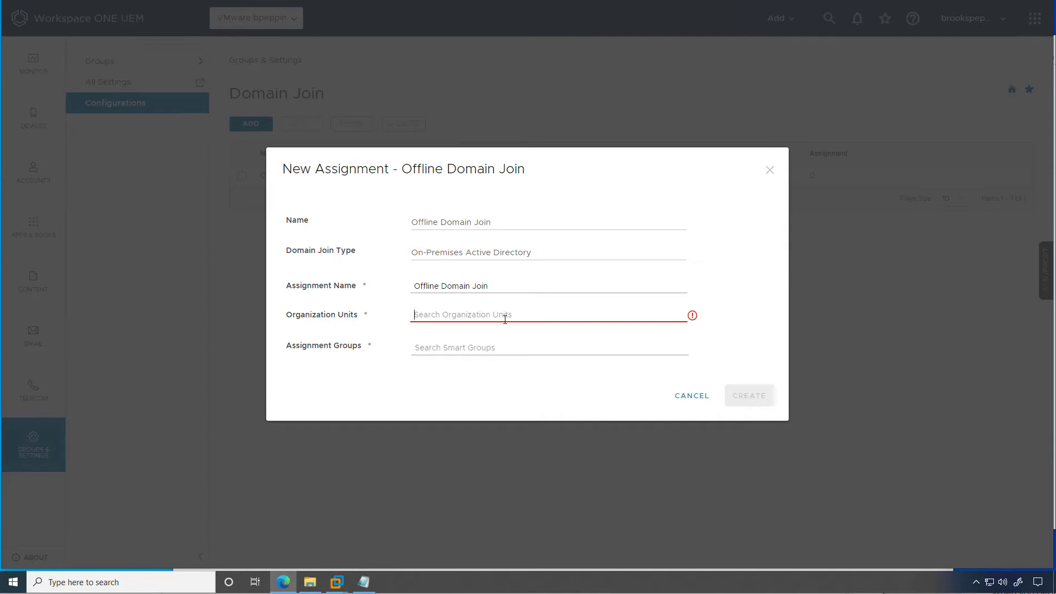
left_click(505, 315)
type("offline")
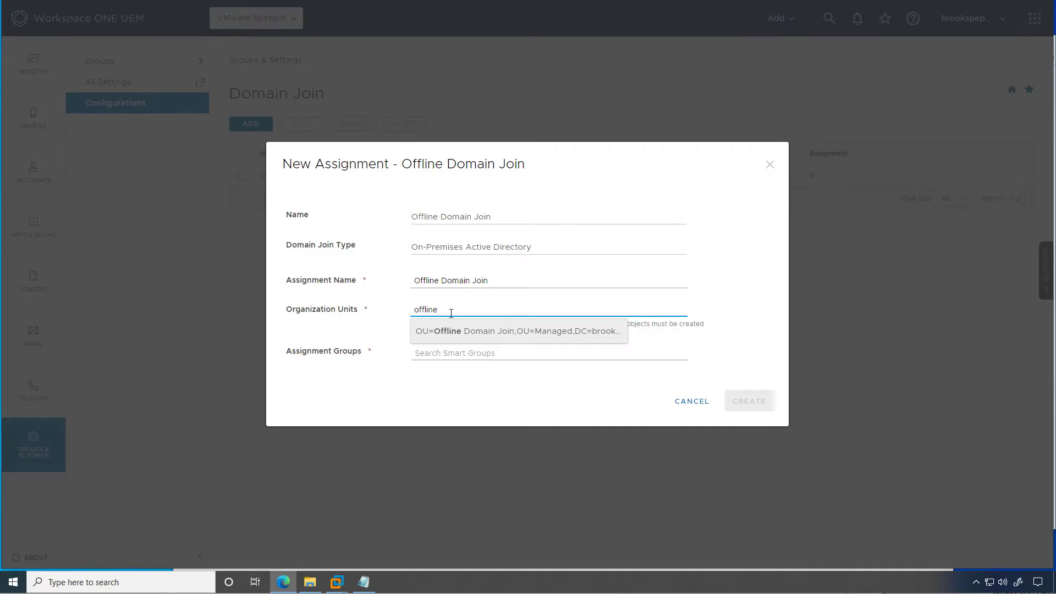
left_click(474, 332)
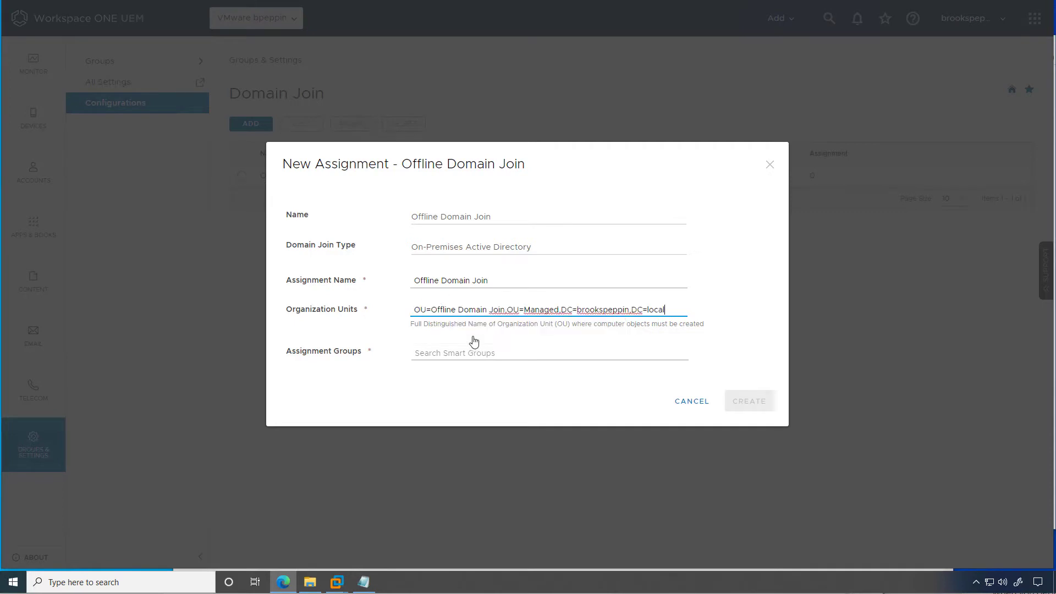
Add the Provisioning smart group to the assignment, create it, and save the assignments.
left_click(469, 352)
type("provi")
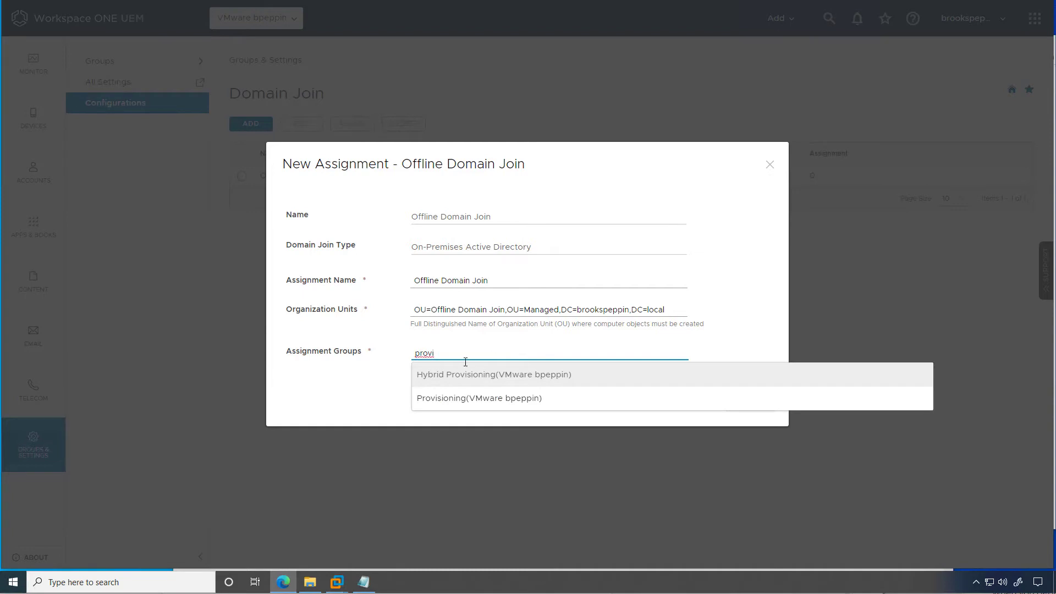
left_click(446, 406)
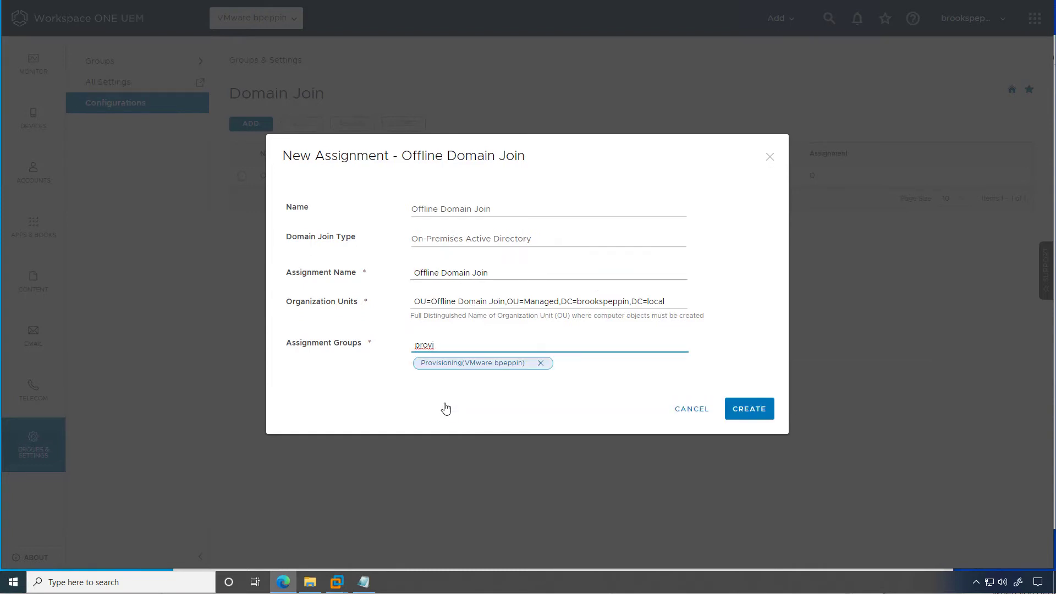
left_click(753, 421)
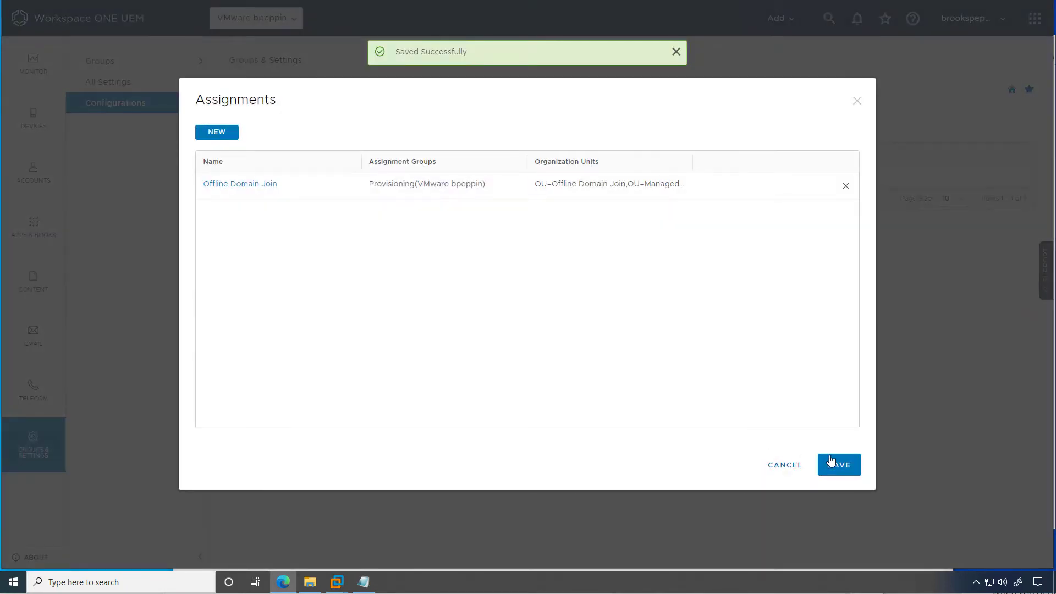
left_click(831, 460)
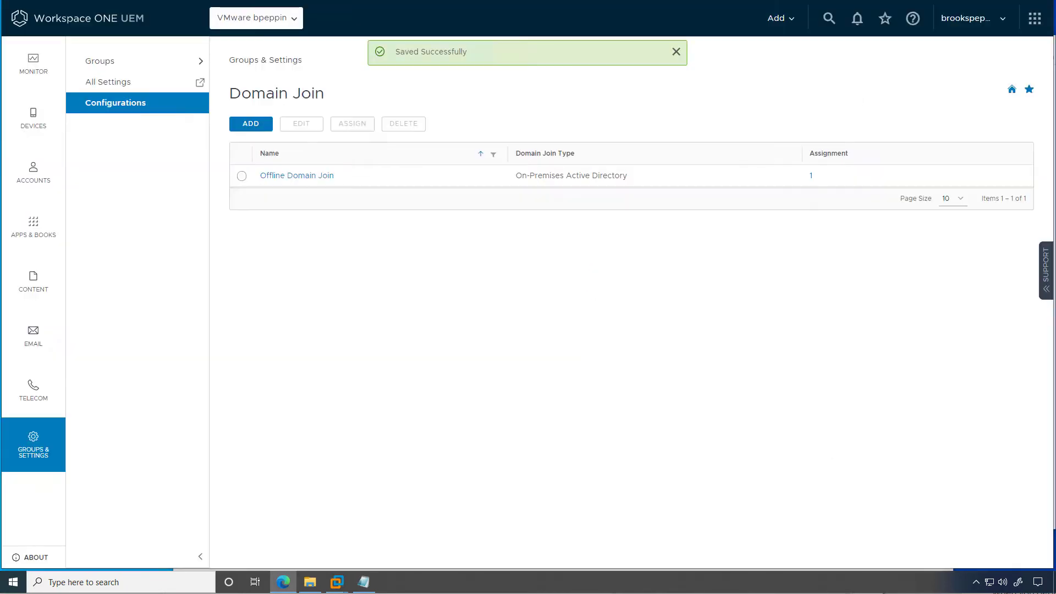
Switch to the client VM showing the TrackODJ script in Notepad beside C:\Temp.
left_click(336, 577)
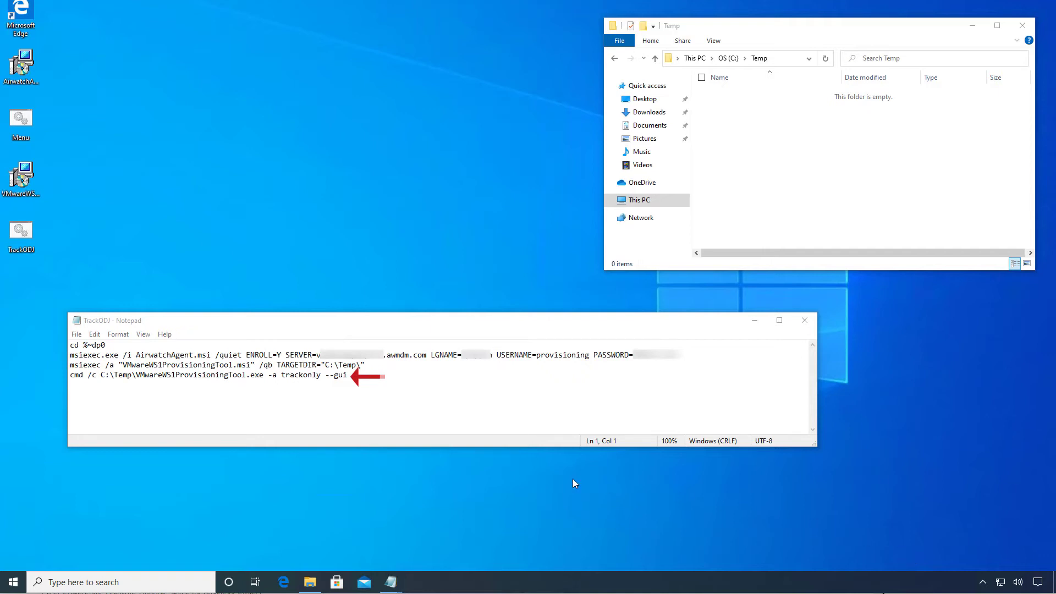
Run the TrackODJ script on the desktop as administrator.
right_click(32, 234)
left_click(44, 278)
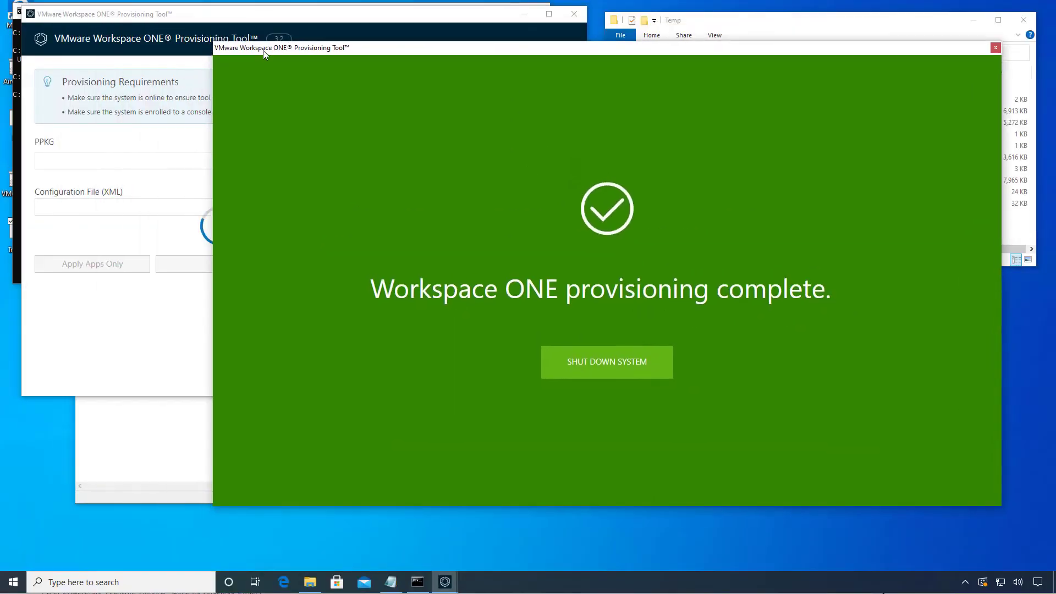
Launch regedit and view the HKLM\SOFTWARE\AIRWATCH domain join values with a wider Name column.
left_click(123, 573)
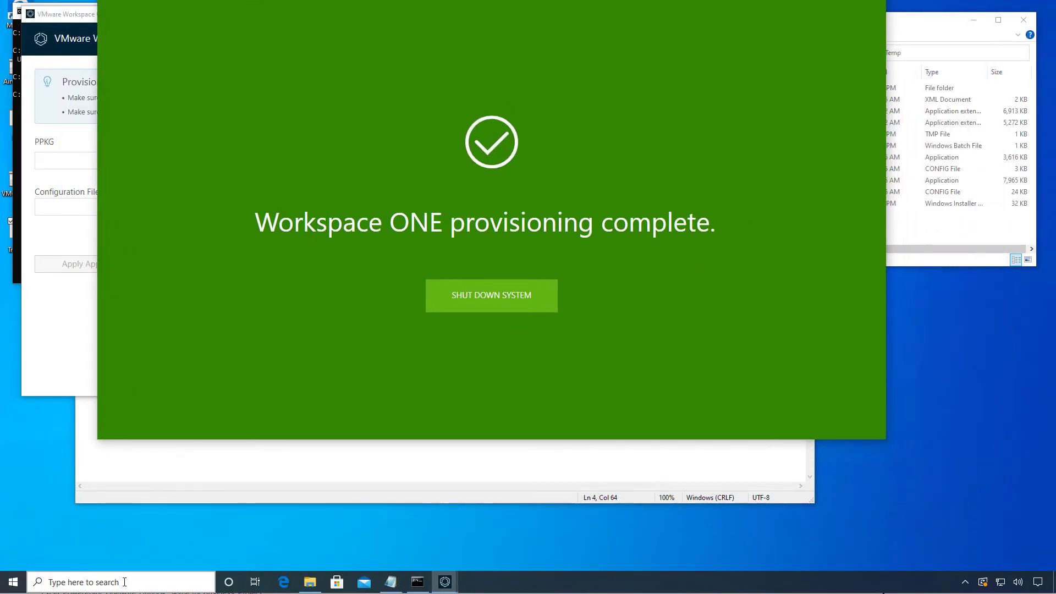
type("regedit")
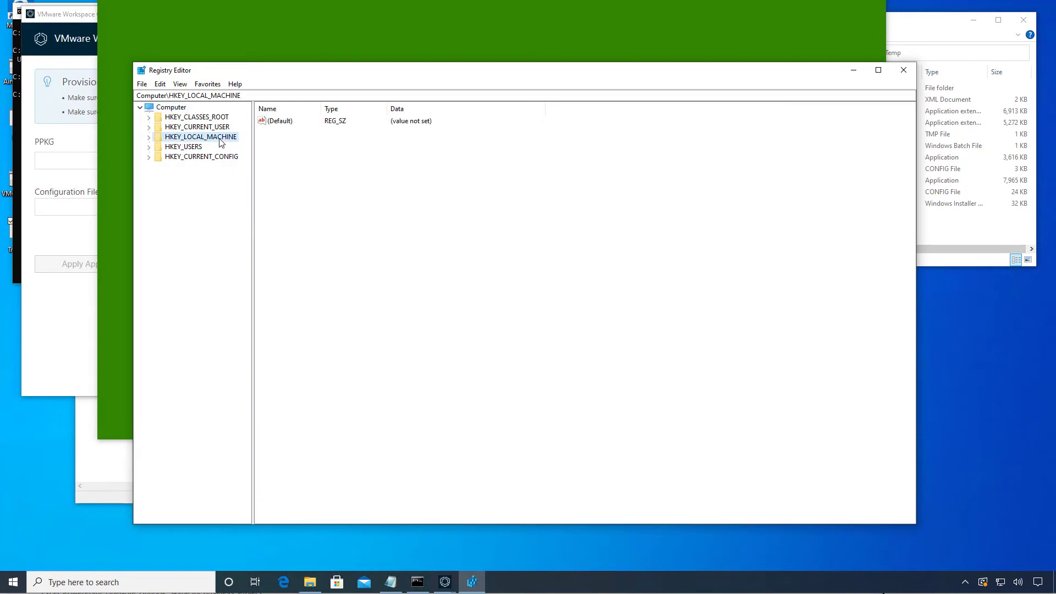
double_click(194, 216)
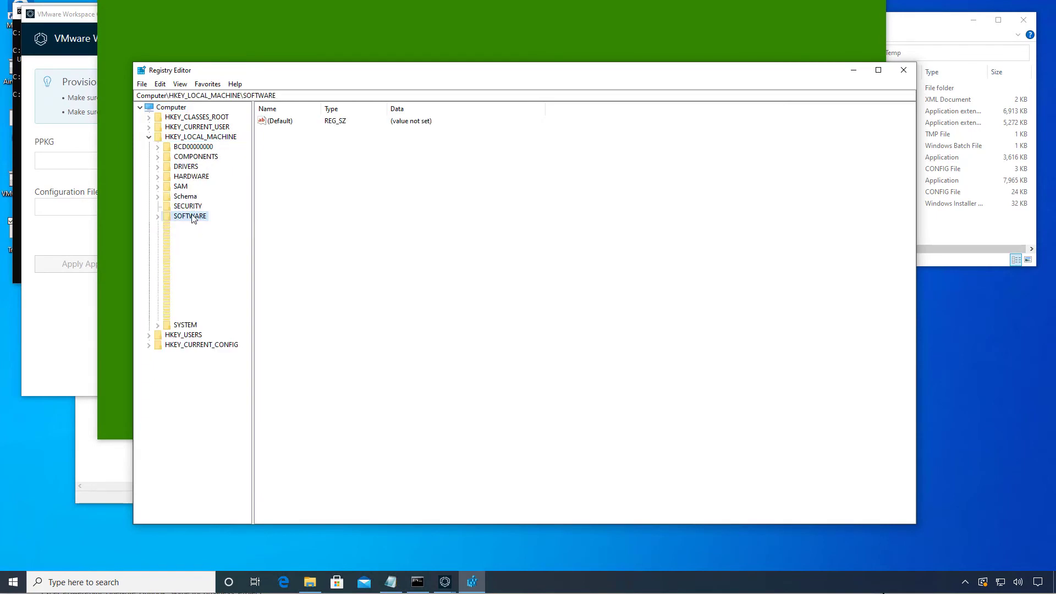
left_click(198, 236)
left_click(196, 227)
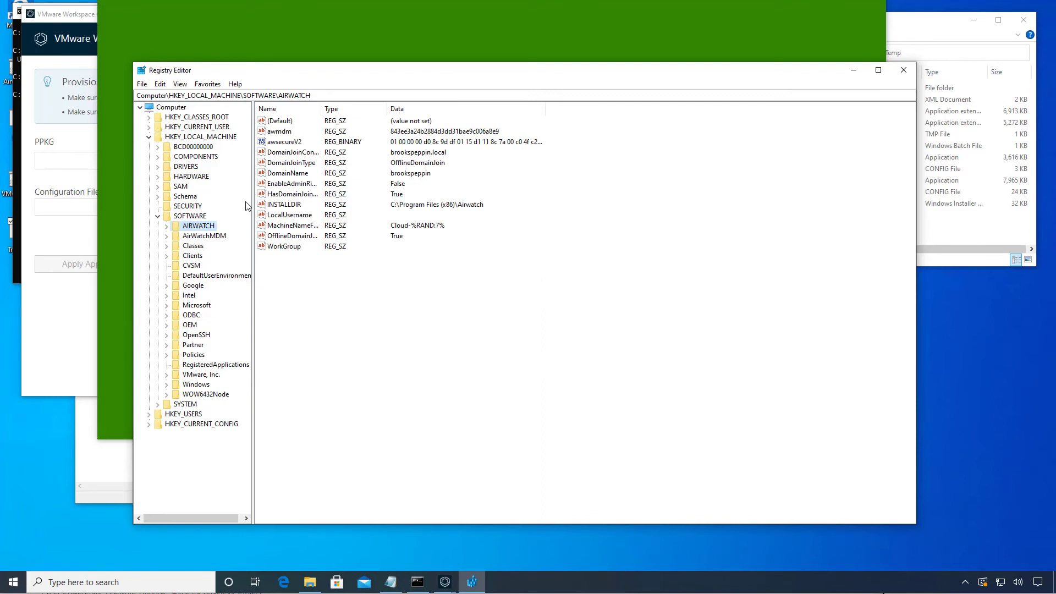
left_click(408, 158)
left_click_drag(323, 108, 381, 108)
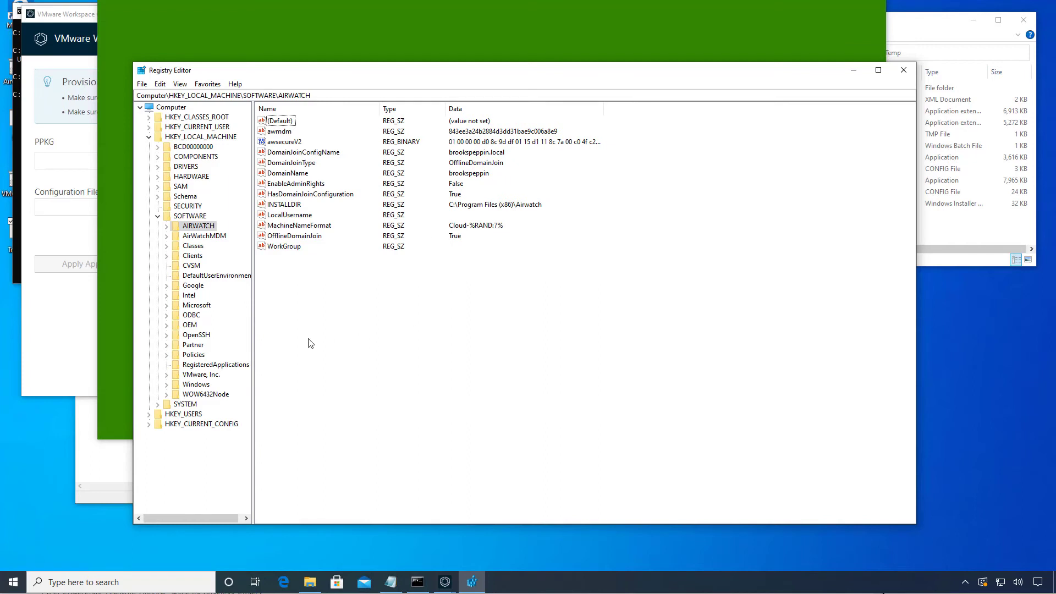
Go to SYSTEM\CurrentControlSet\Services\Netlogon and show the JoinDomain key's values.
left_click(260, 95)
key("BackSpace")
key("BackSpace")
key("BackSpace")
key("BackSpace")
key("BackSpace")
key("BackSpace")
key("BackSpace")
key("BackSpace")
key("BackSpace")
key("BackSpace")
key("BackSpace")
key("BackSpace")
key("BackSpace")
key("BackSpace")
key("BackSpace")
key("BackSpace")
key("BackSpace")
type("system")
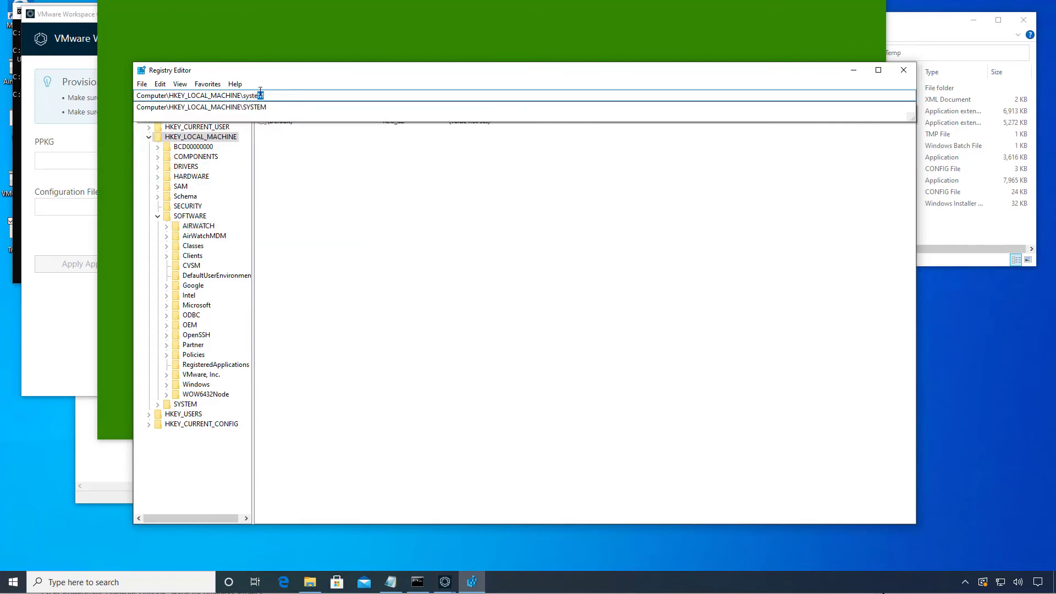
type("\\currentControlSet")
key("End")
type("\\")
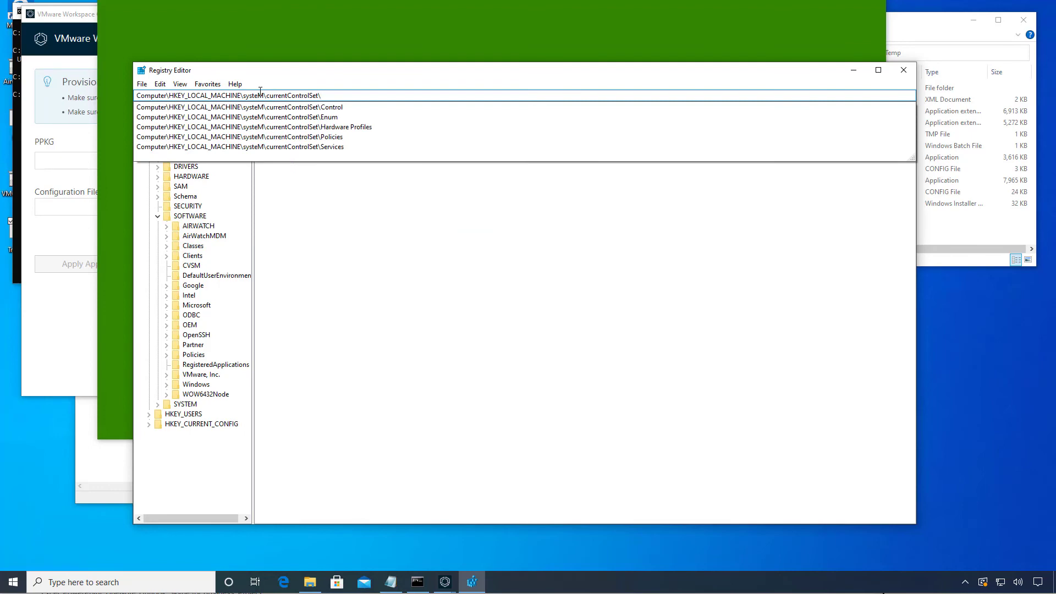
type("services et")
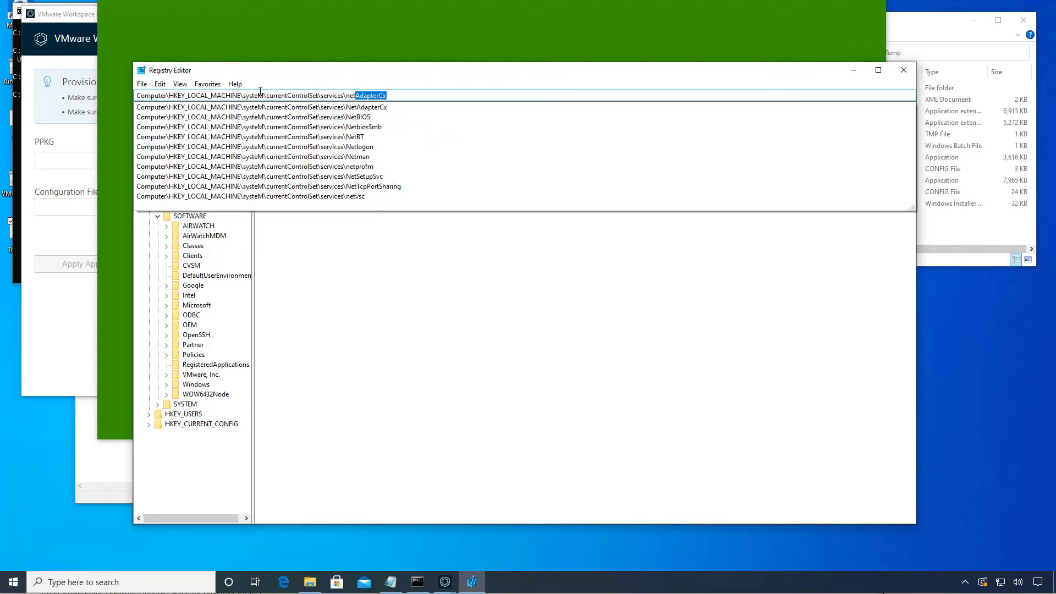
key("Return")
left_click(184, 454)
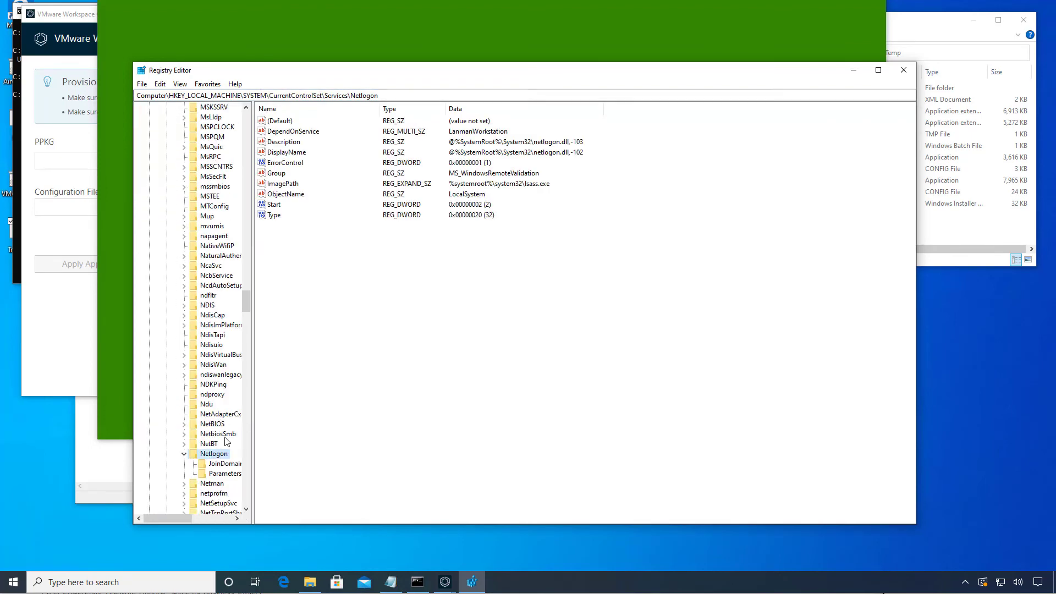
left_click(225, 464)
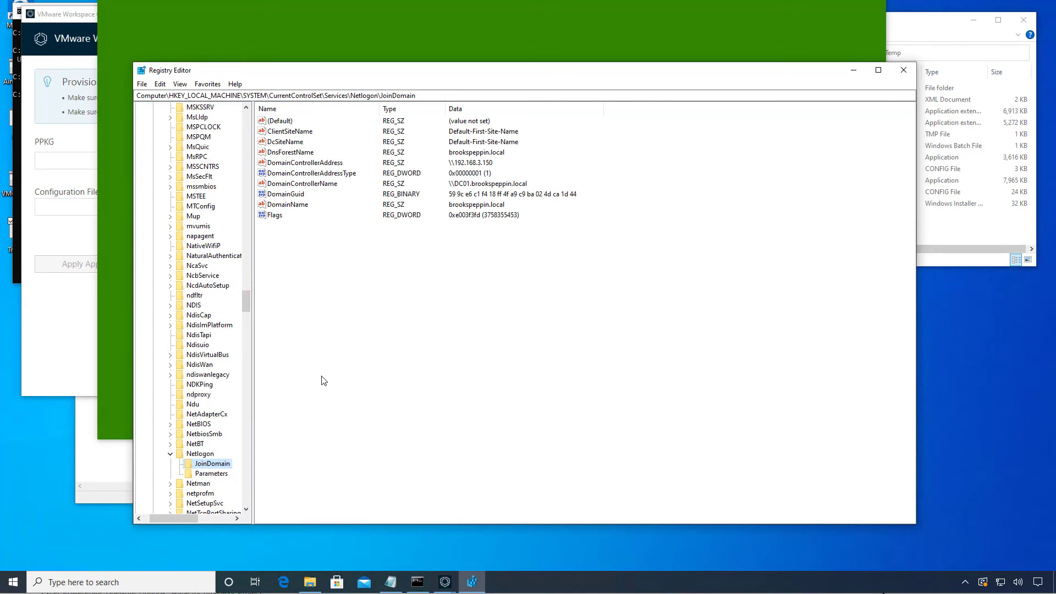
Minimize Registry Editor and shut down the system from the provisioning complete screen.
left_click(855, 72)
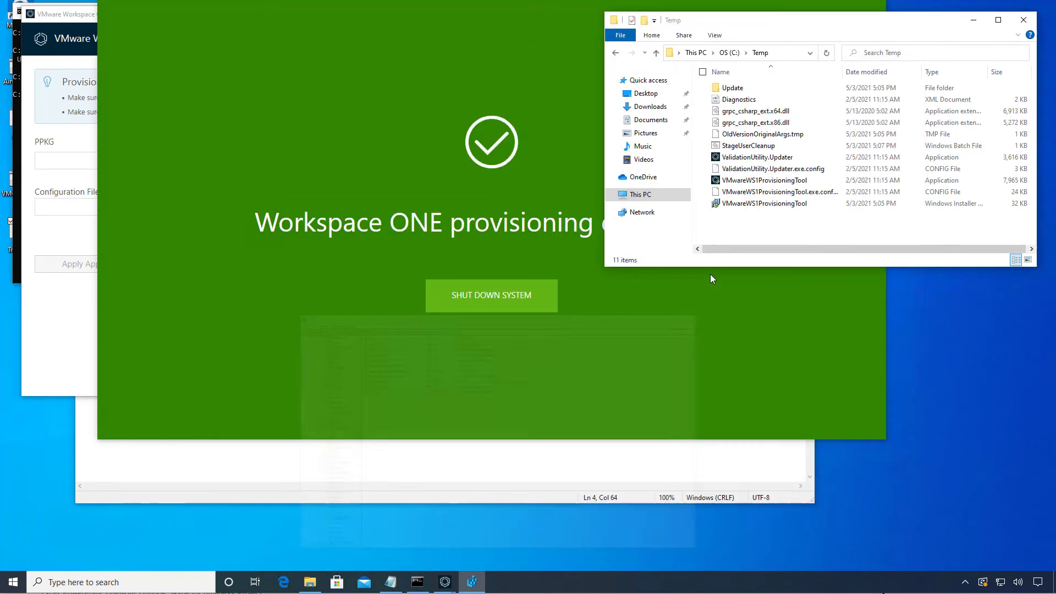
left_click(629, 299)
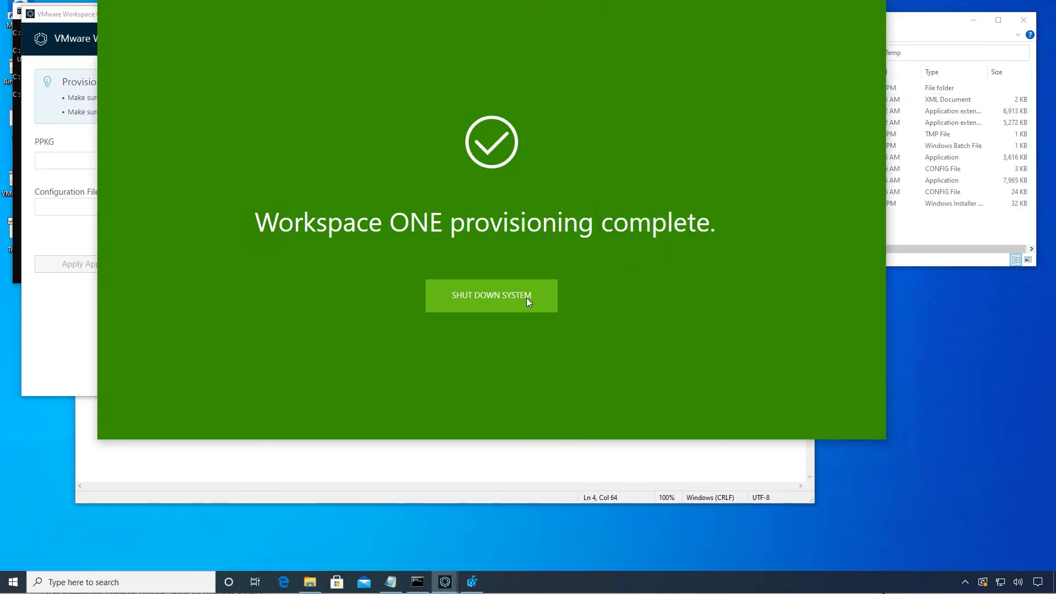
left_click(526, 298)
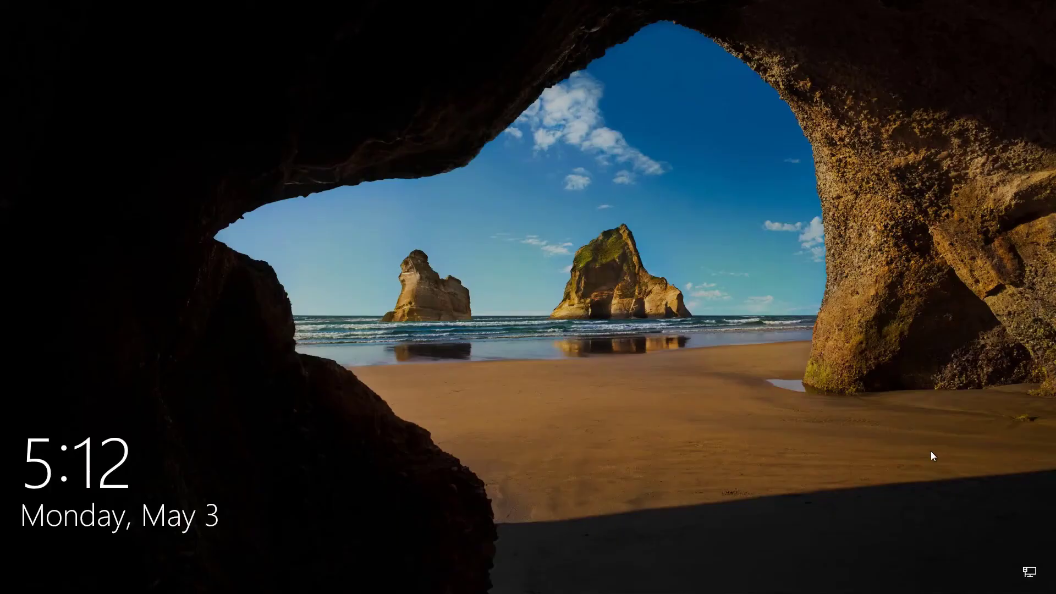
Sign in to Windows with the domain user's username and password.
left_click(818, 379)
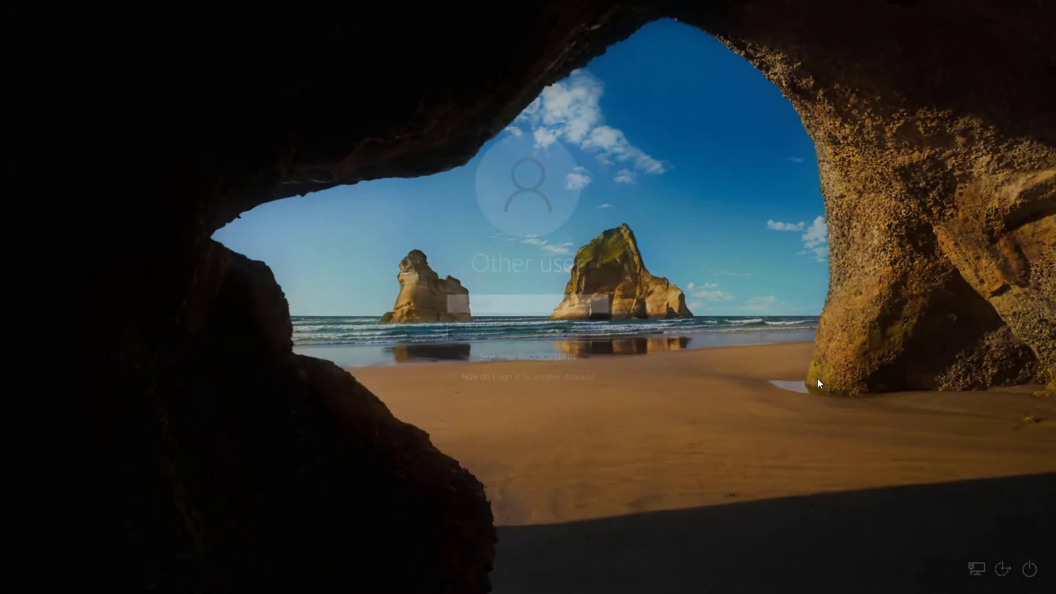
key("Tab")
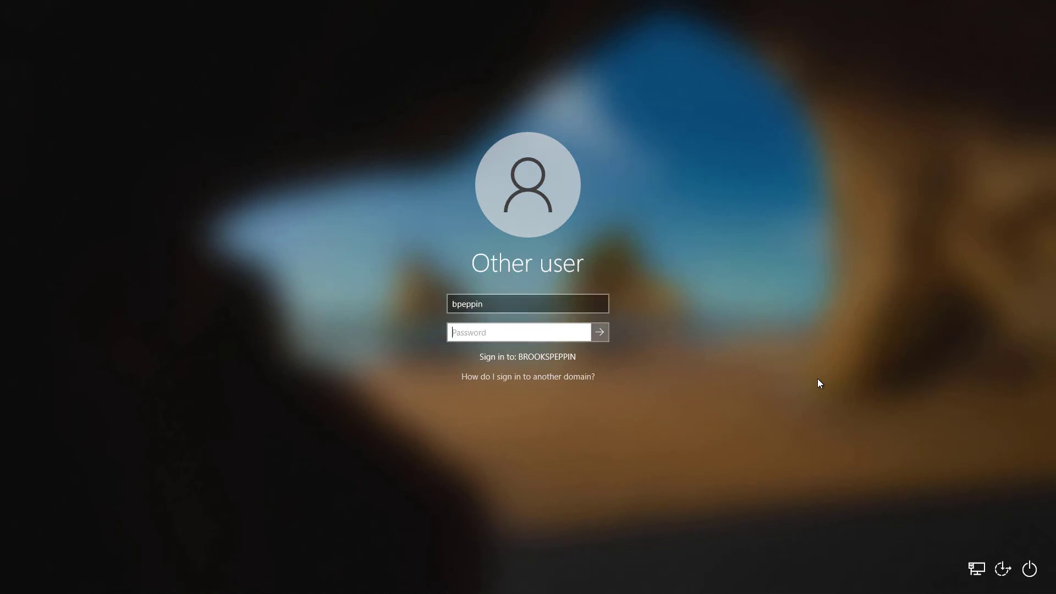
type("••••••••")
key("Return")
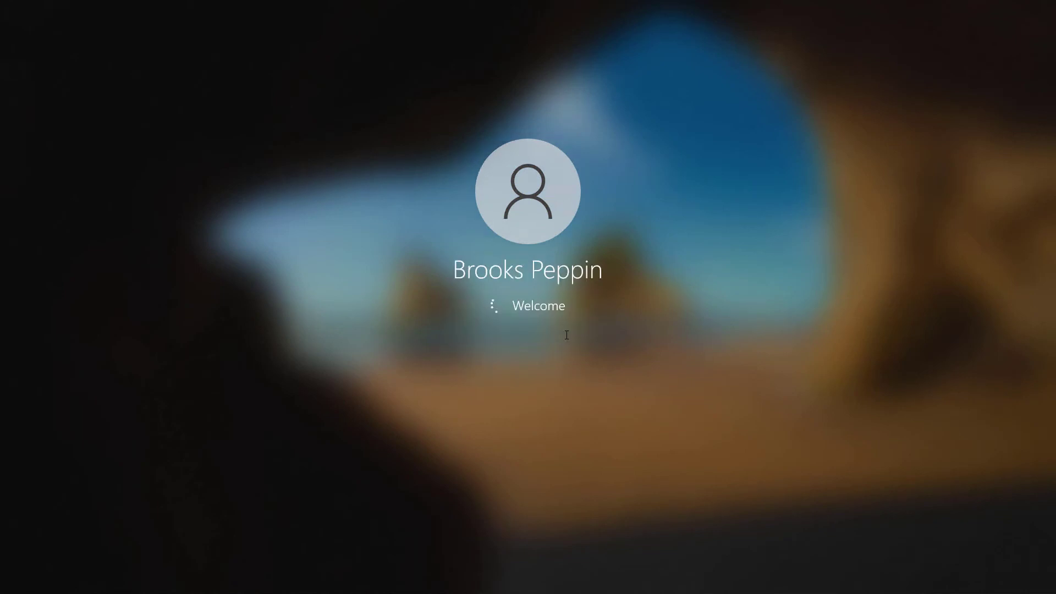